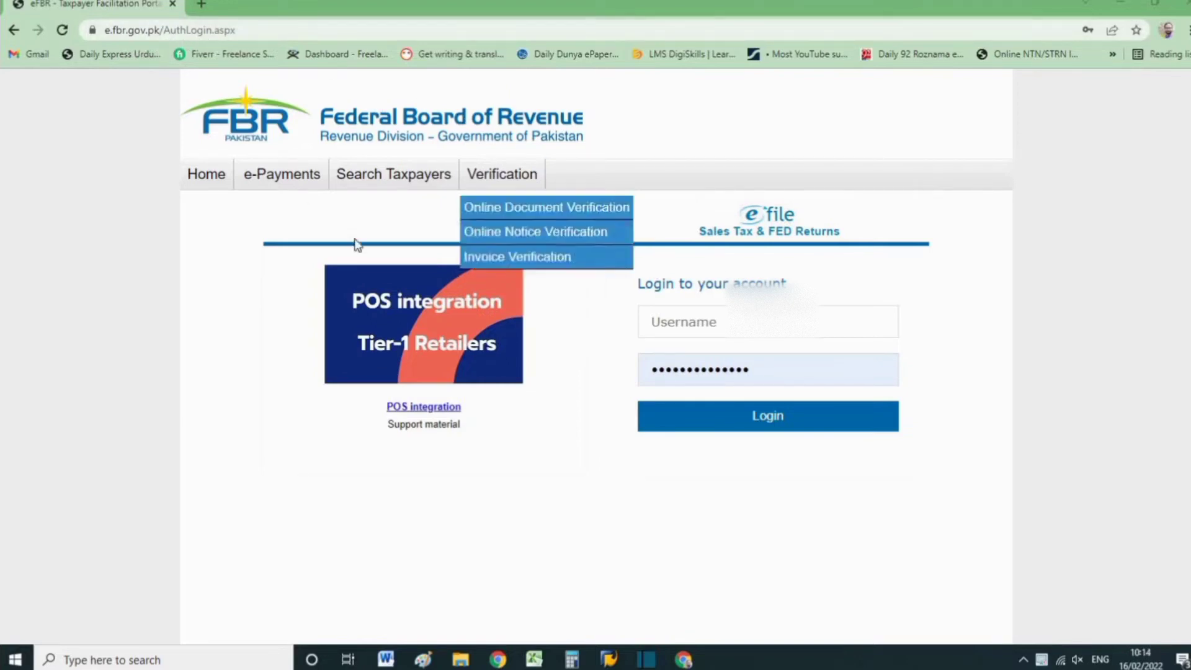
Log in to the e-file account by entering the username and the account password.
click(681, 327)
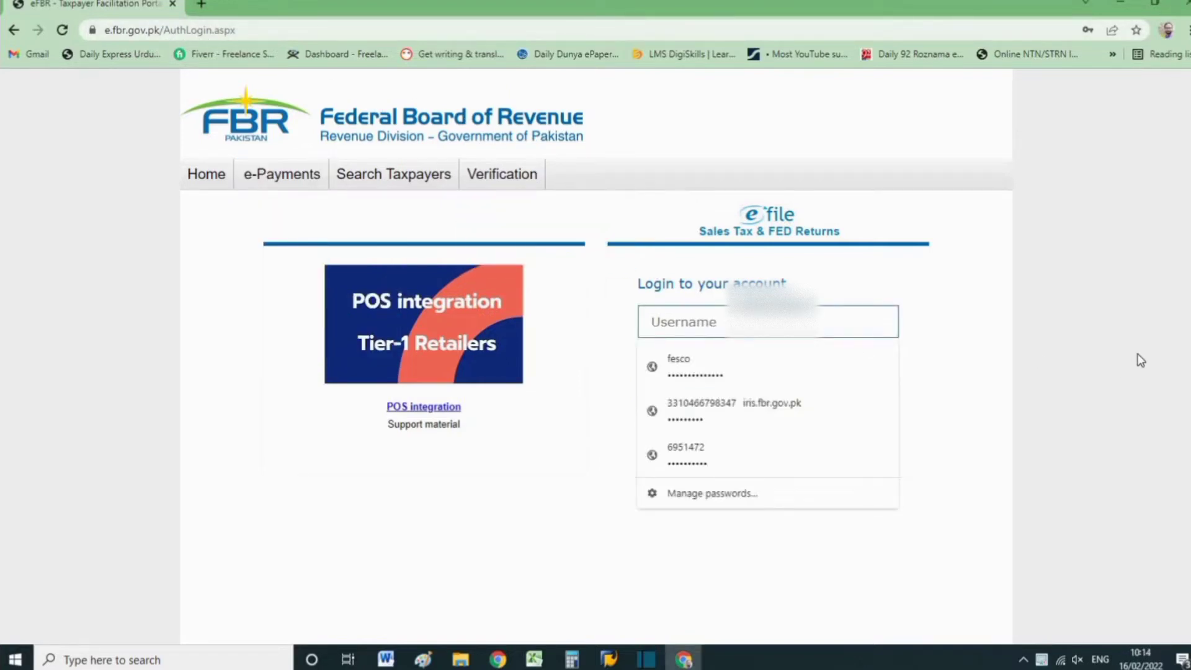
click(888, 350)
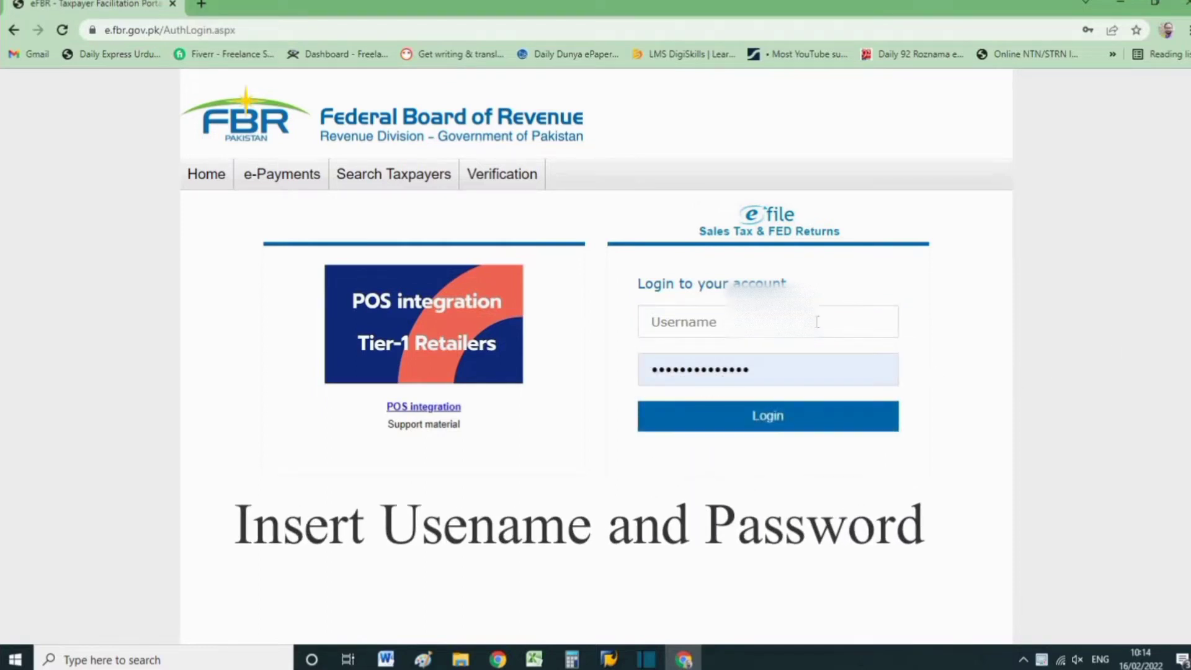
click(817, 322)
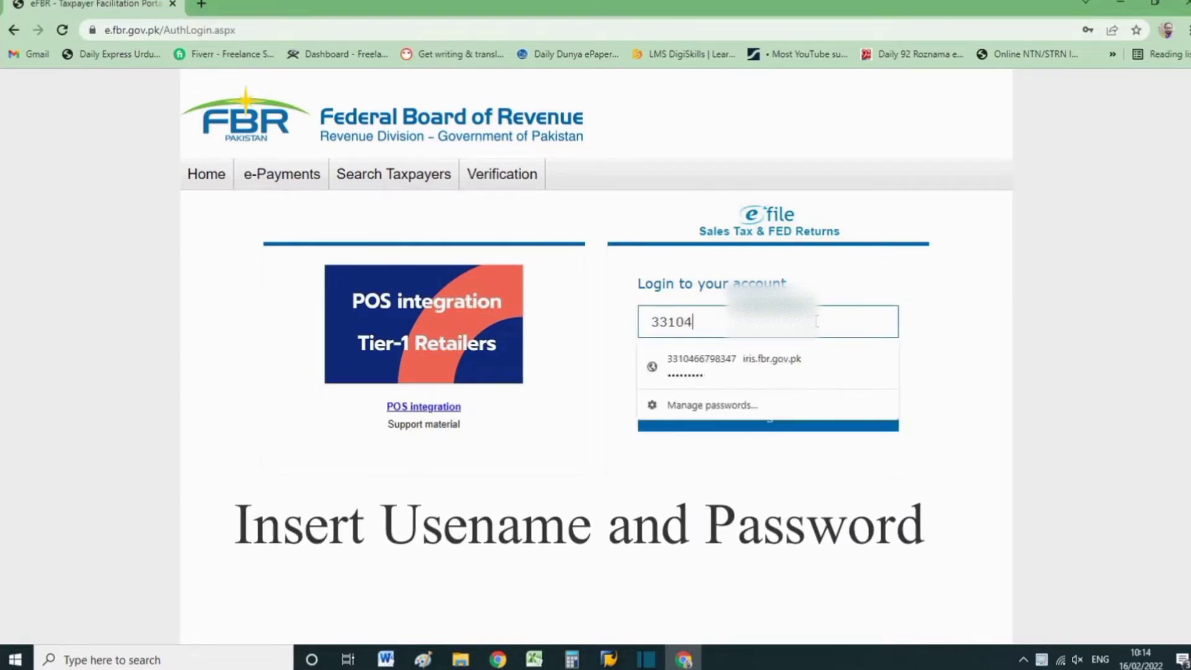
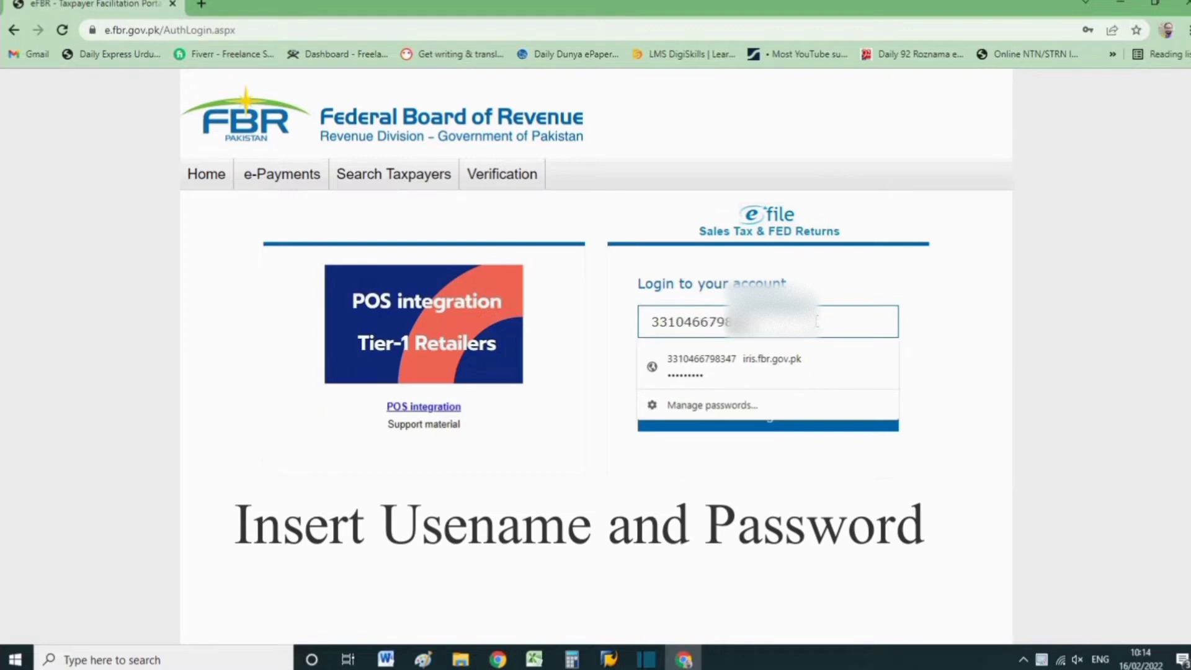
key(Tab)
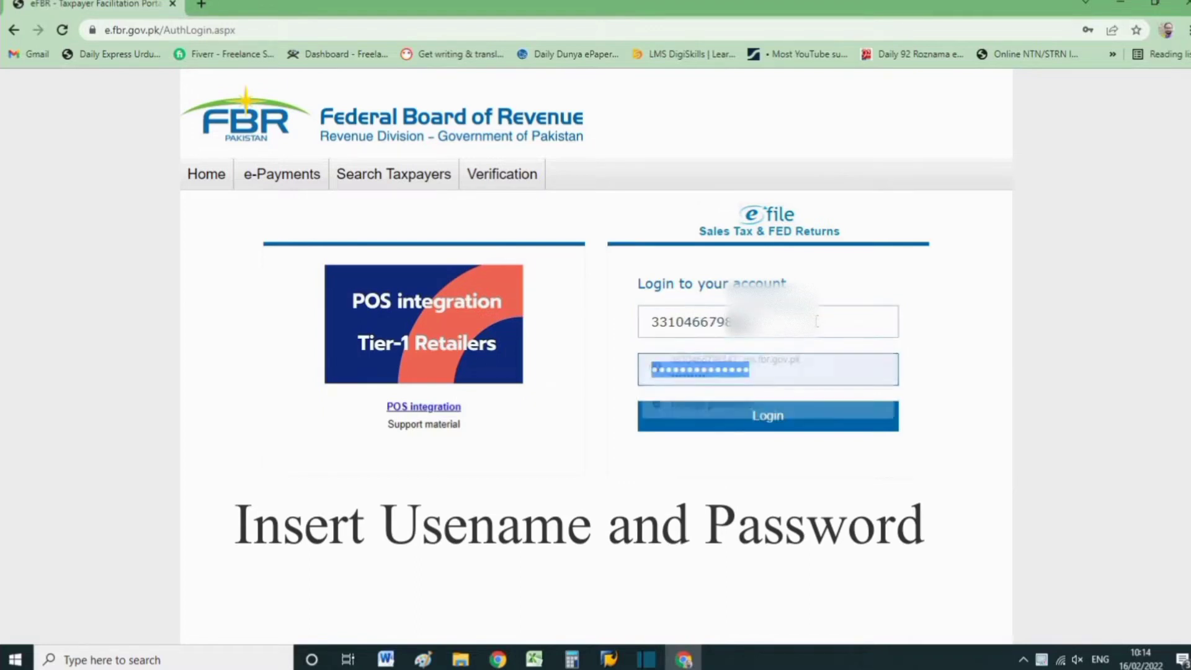
text(••)
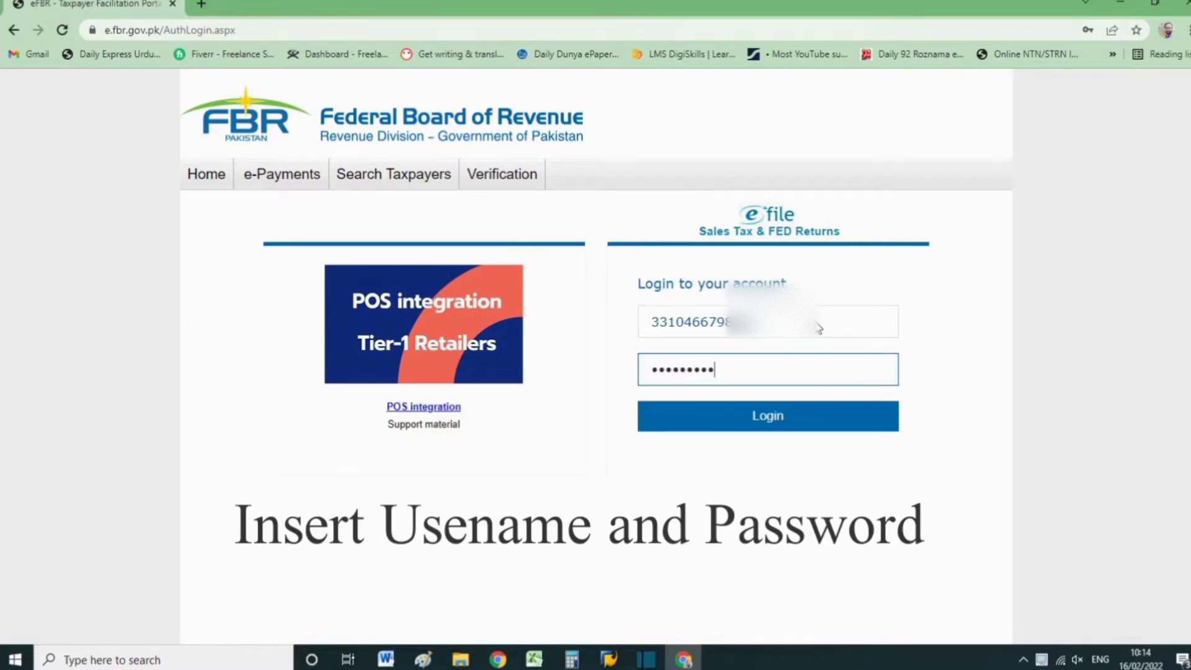
key(Return)
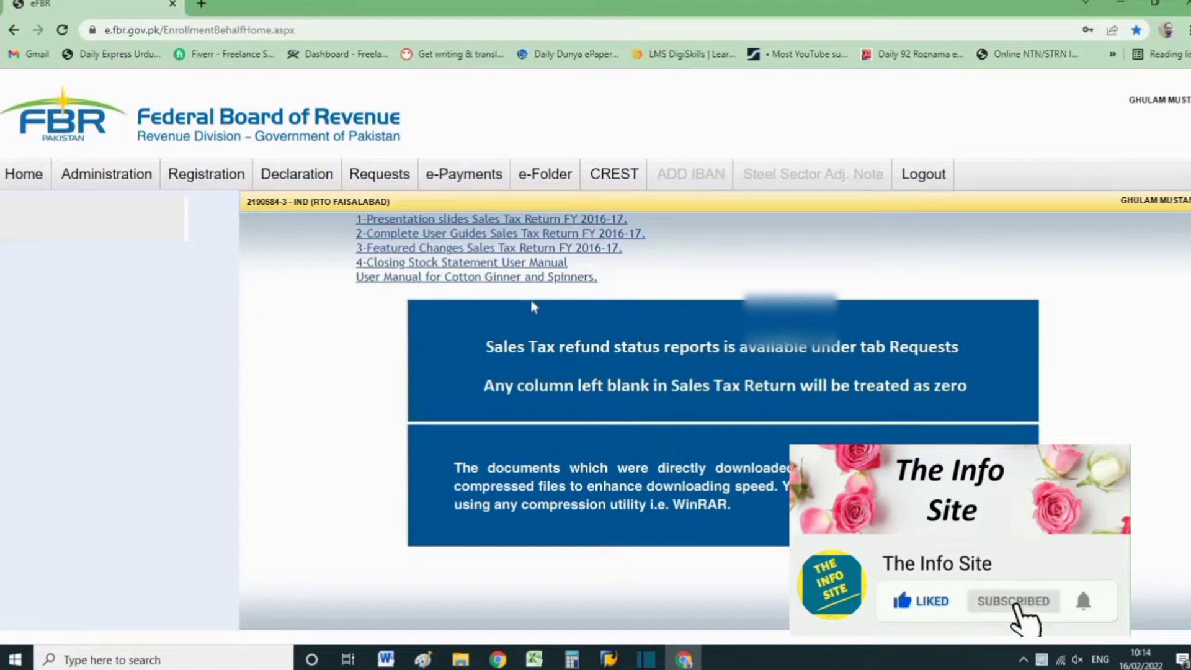
Open the form for creating an Income Tax e-payment.
mouse_move(444, 178)
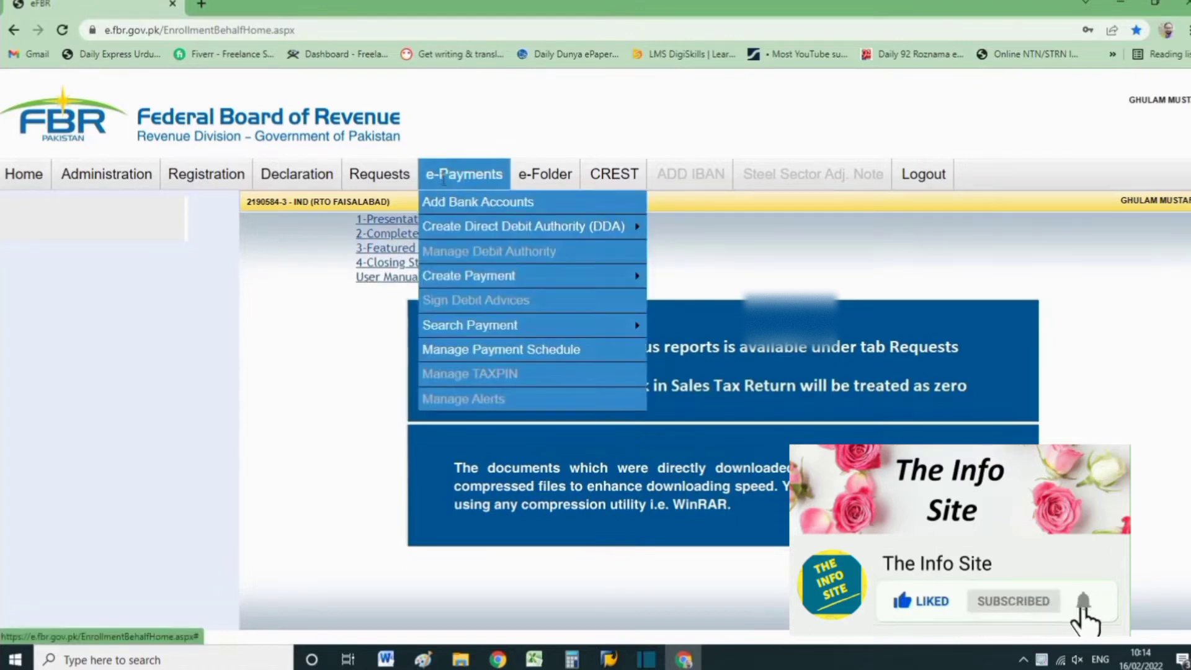
mouse_move(494, 280)
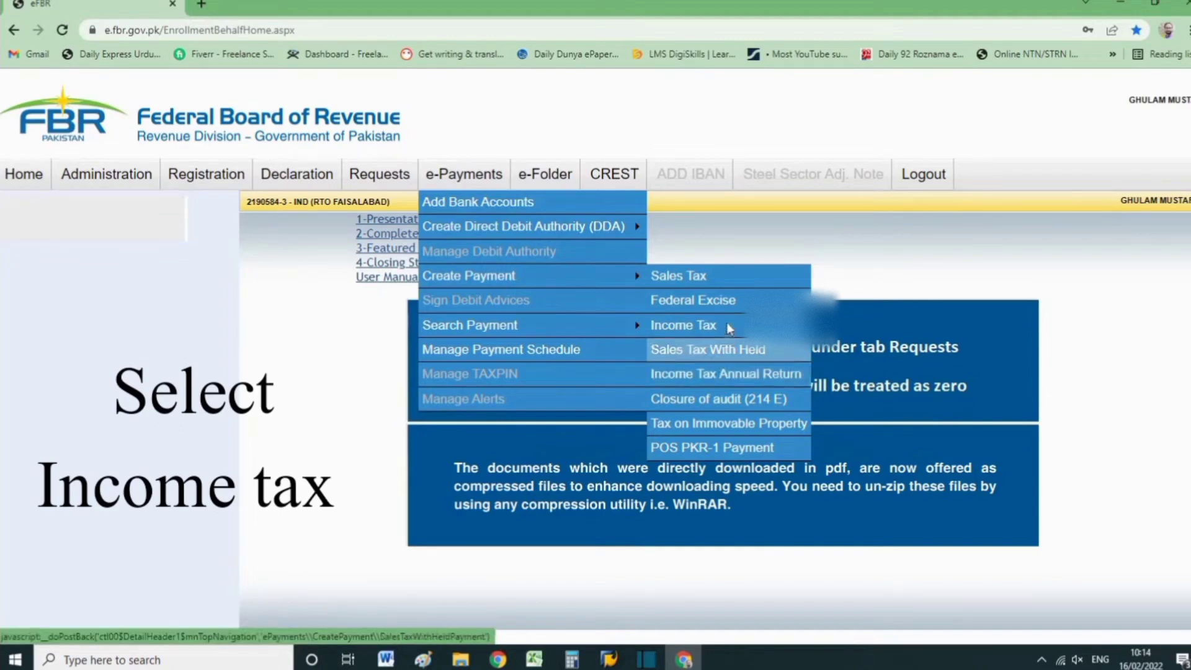
click(706, 331)
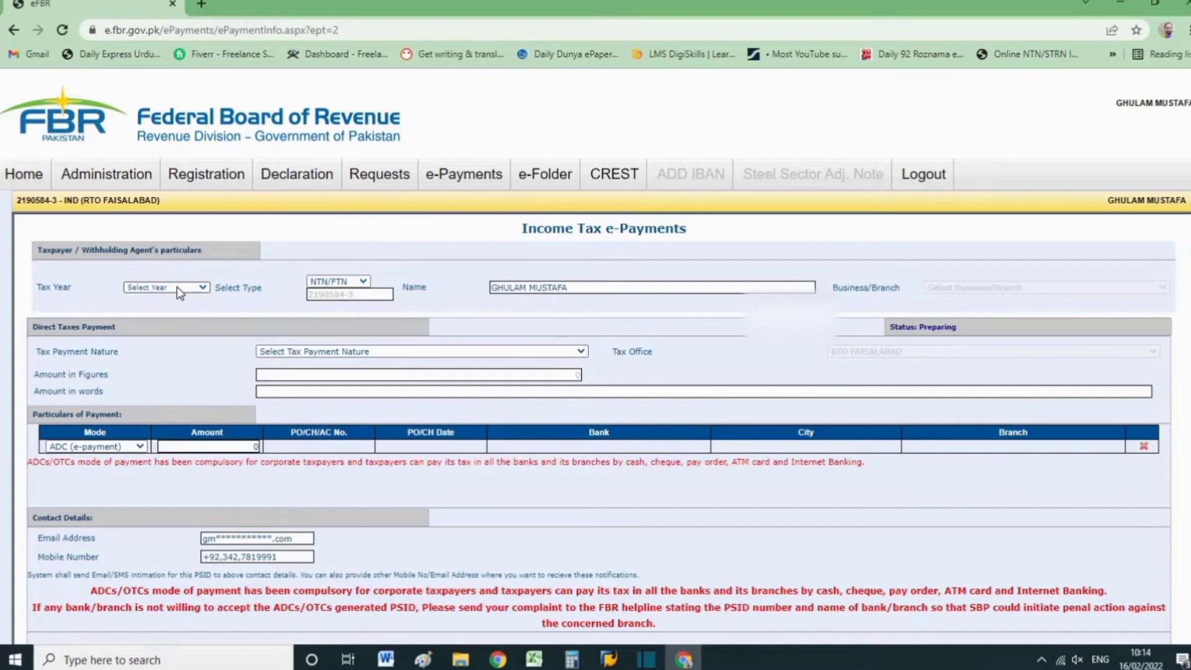
Open the Active Taxpayer List (Income Tax) verification page in a new tab and enter the CNIC registration number with date 16-Feb-2022.
click(202, 5)
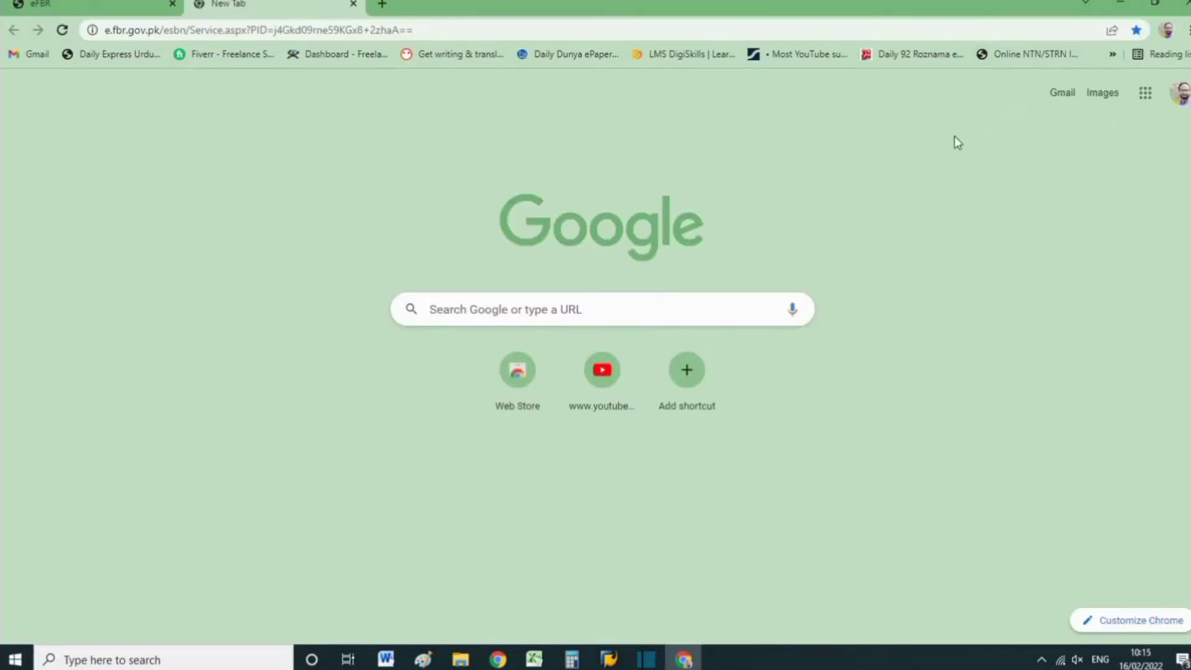
key(Return)
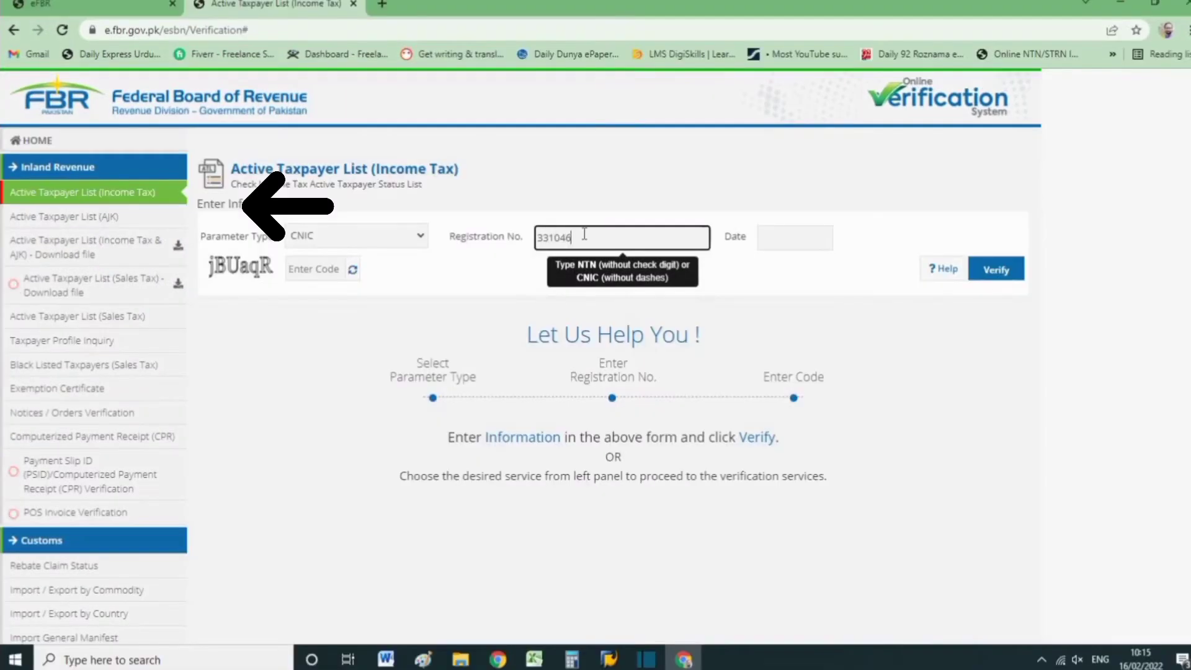
text(47)
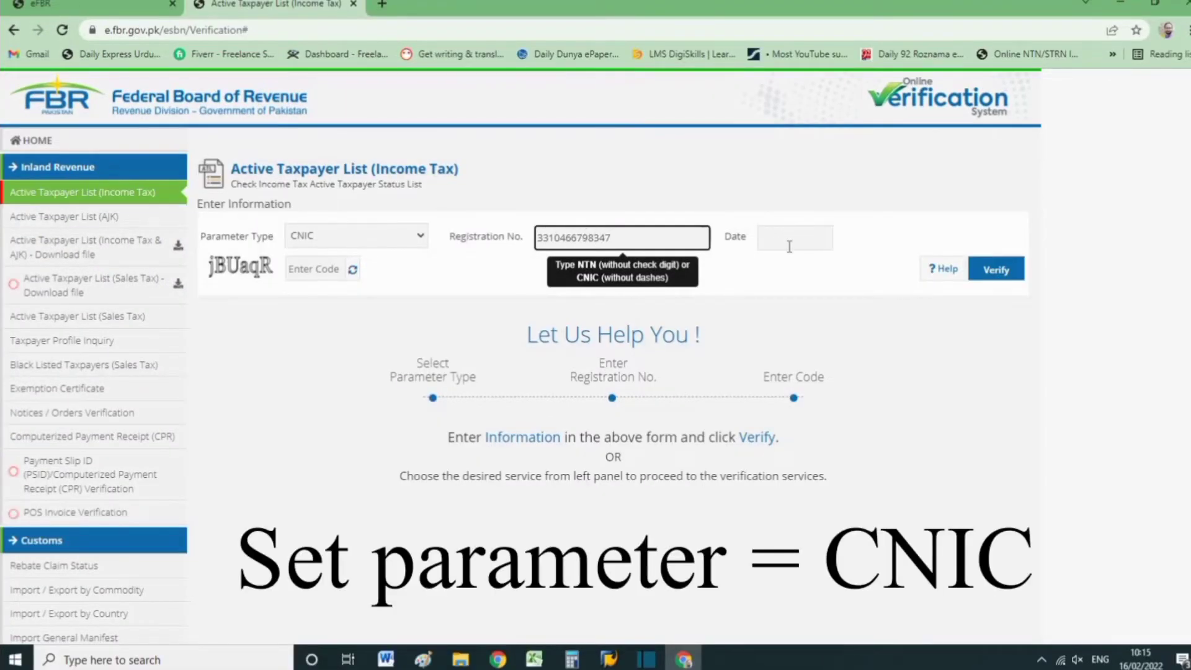
click(789, 245)
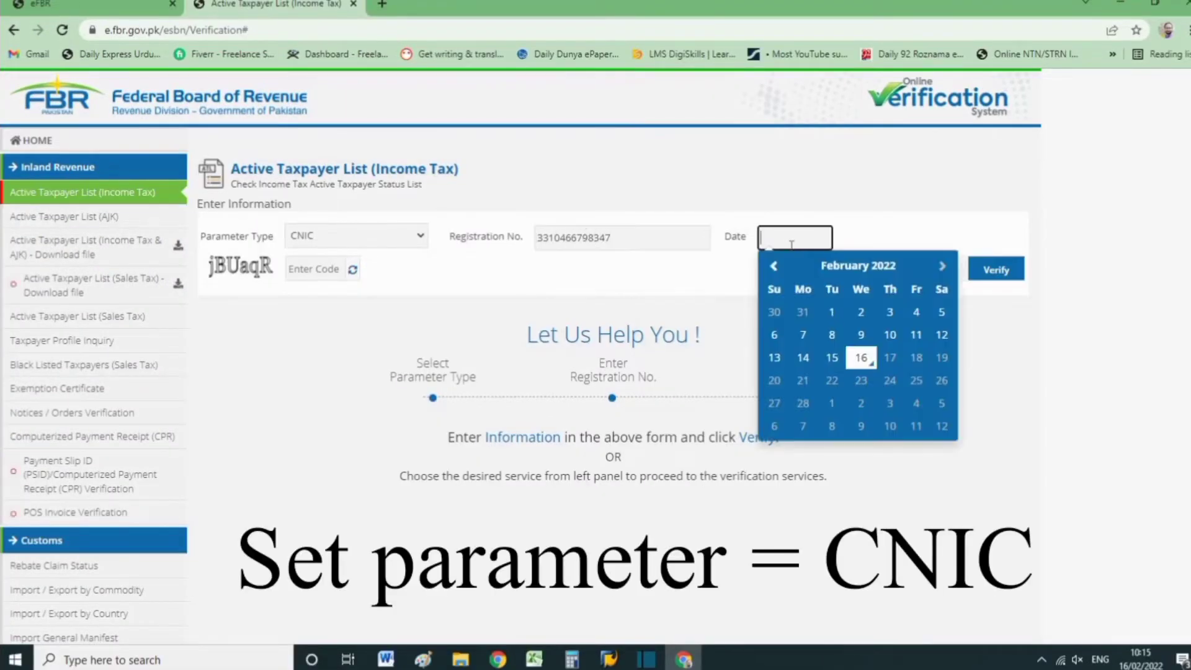
click(862, 360)
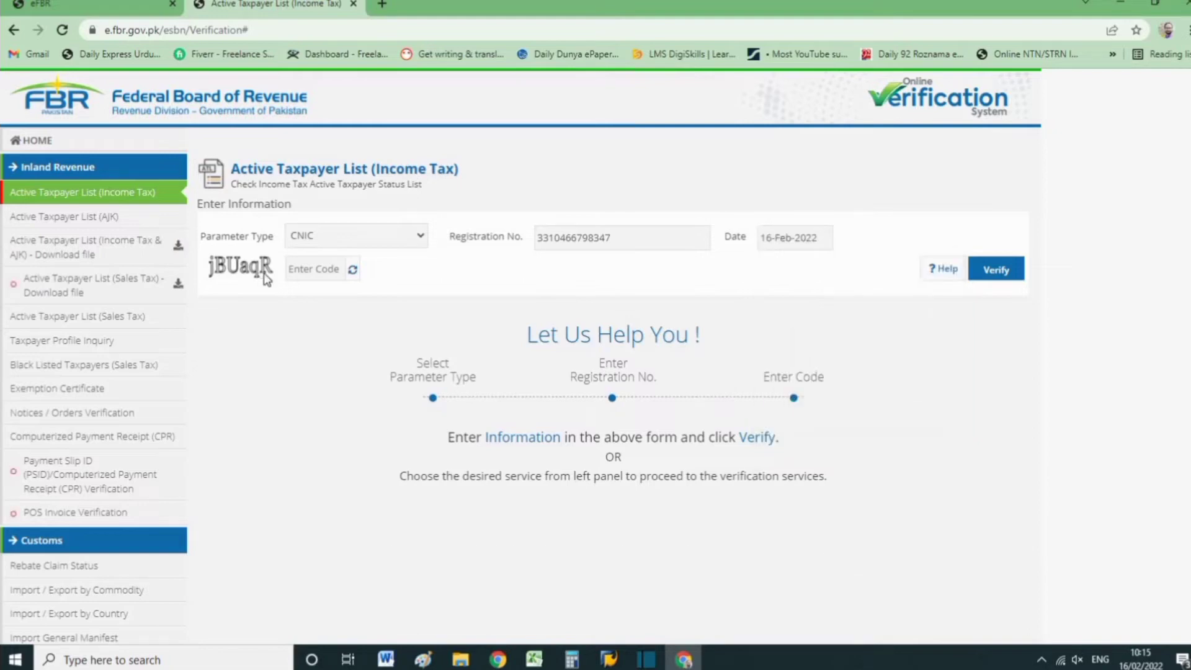
Enter the captcha code, verify the taxpayer and highlight the income tax return year in the filing status note.
click(298, 269)
text(jBU)
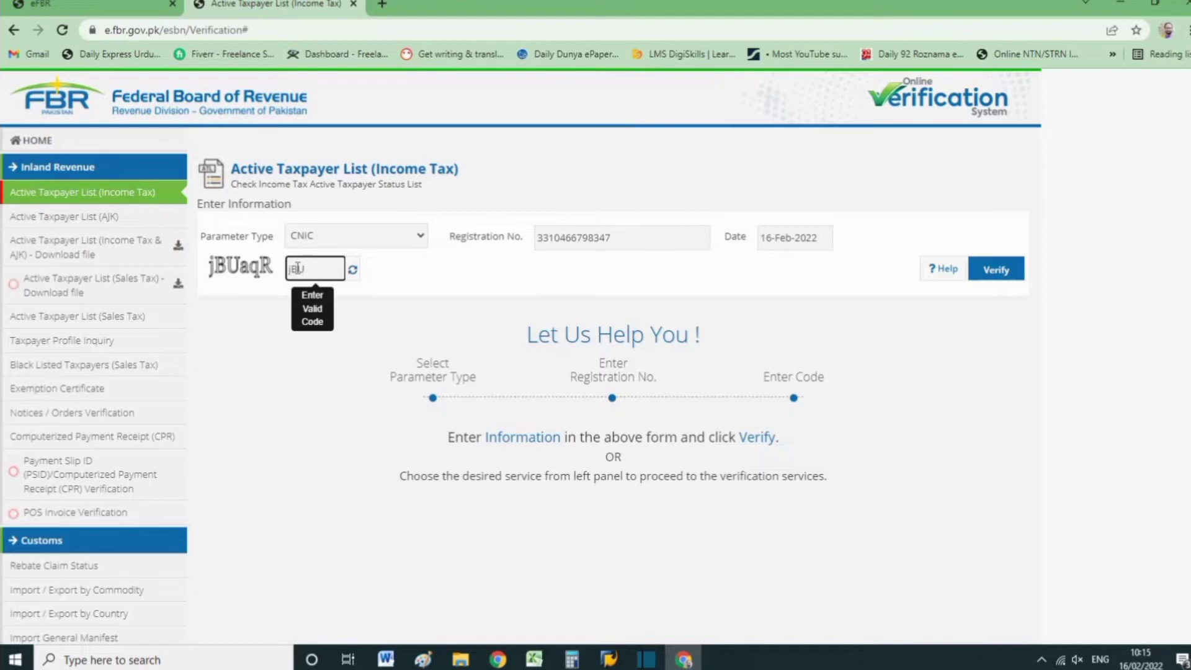
text(aqR)
click(1011, 272)
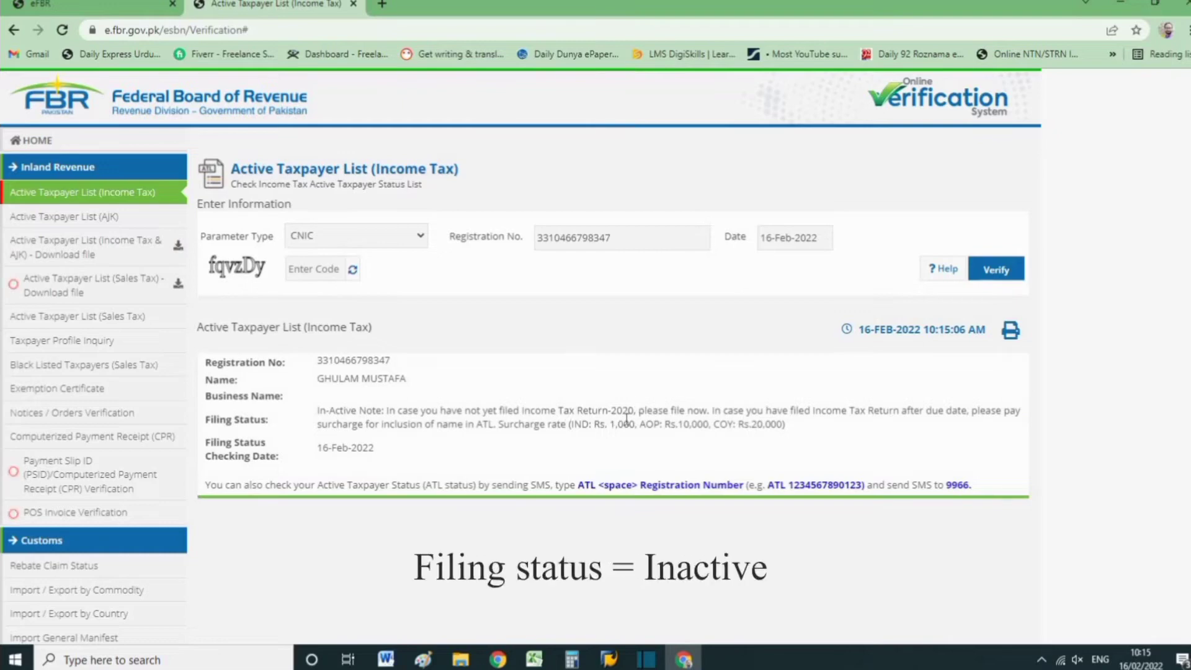
drag(608, 411, 639, 410)
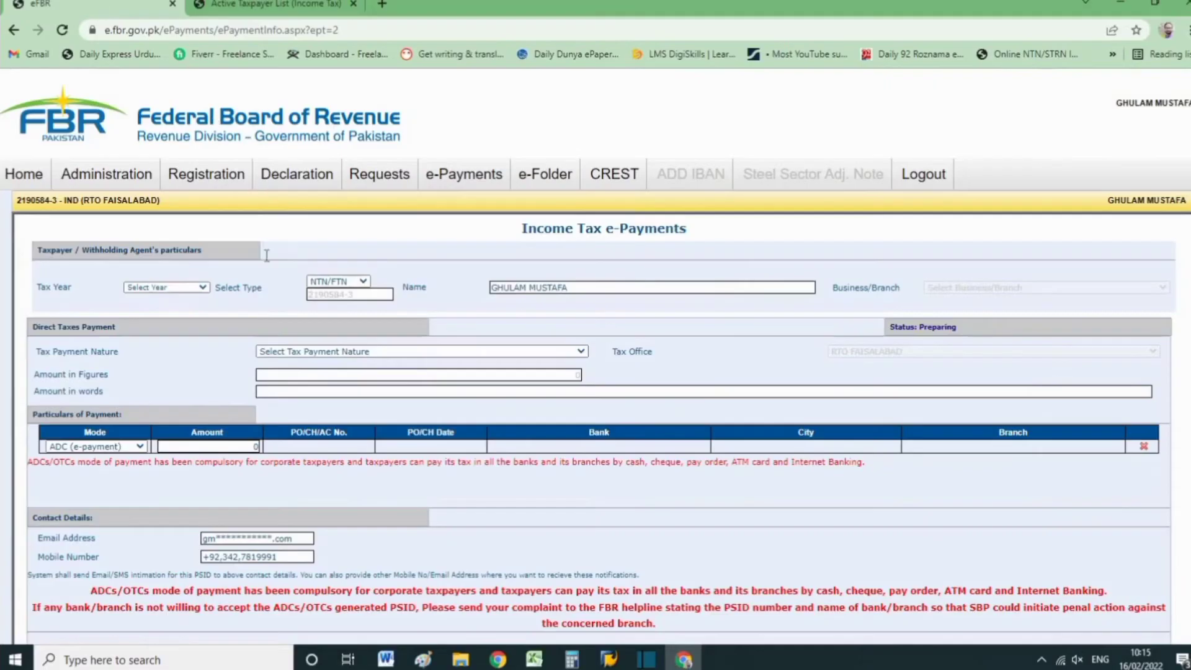
Return to the Income Tax e-Payments form and set the tax year to 2020 and the tax payment nature to Misc.
click(179, 287)
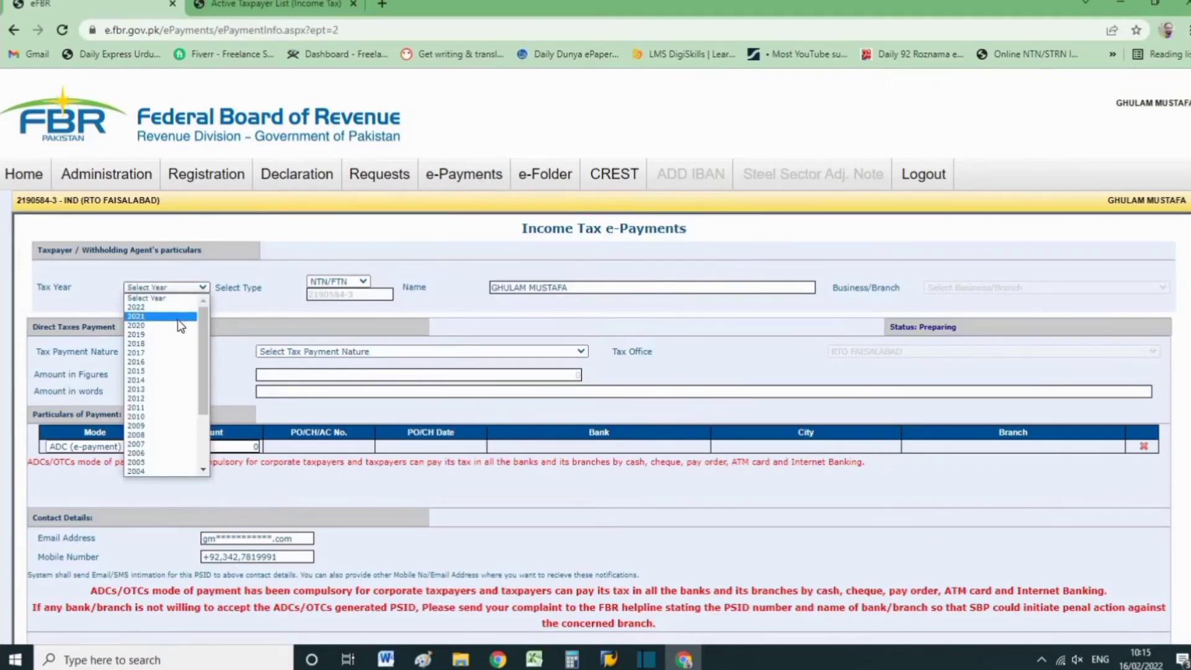
click(176, 325)
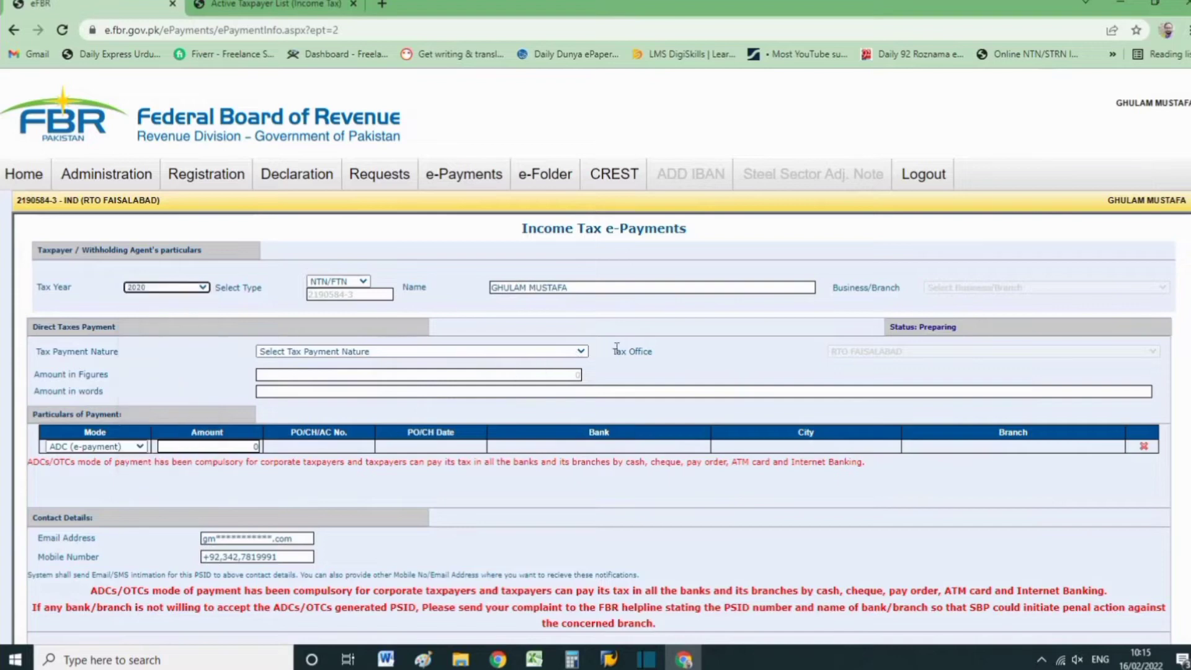
scroll(694, 341, down, 1)
click(482, 292)
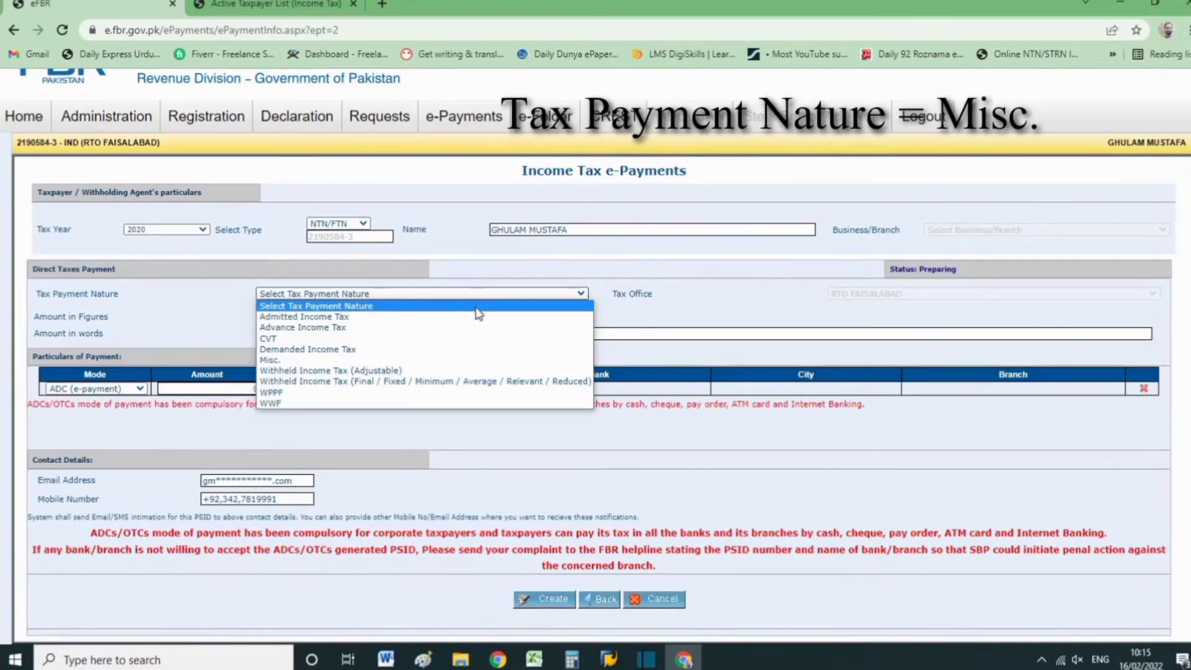
click(487, 361)
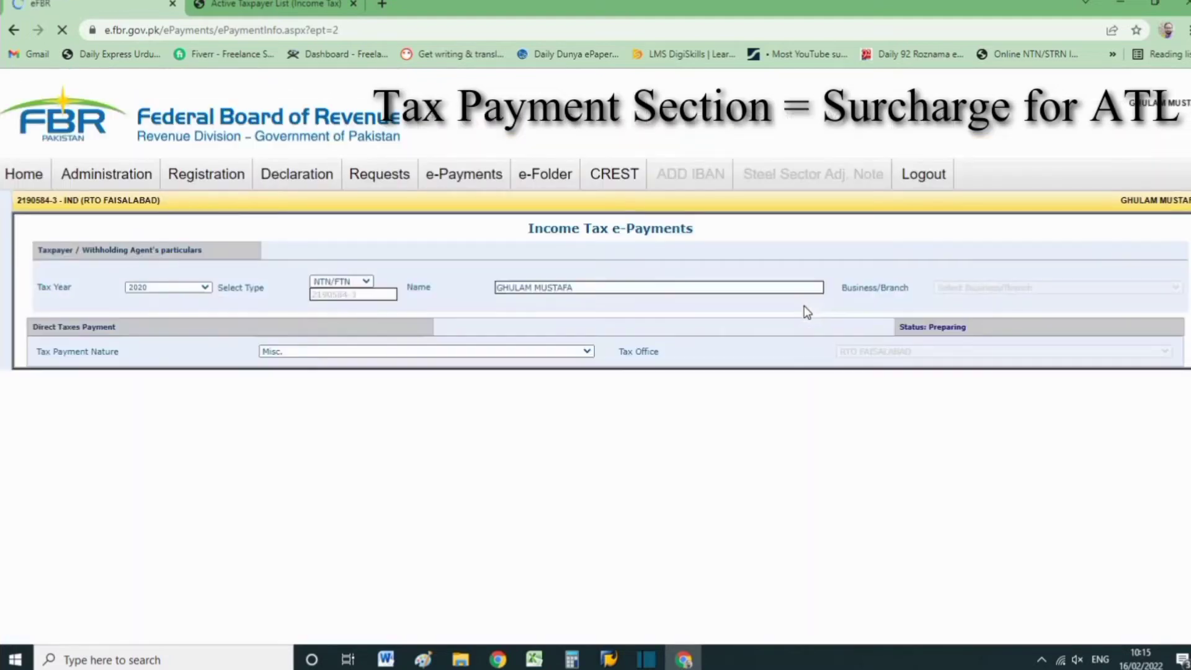
Set the tax payment section to 920601 - 182(A) - Surcharge for ATL and the amount in figures to 1,000.
click(419, 391)
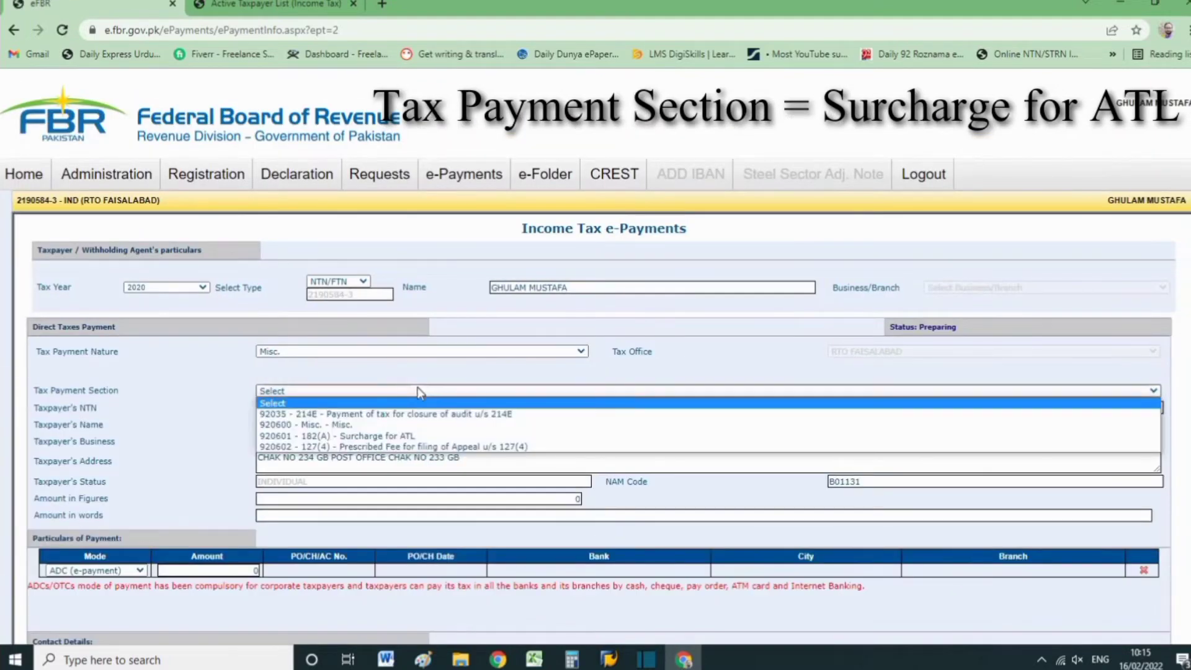
click(436, 436)
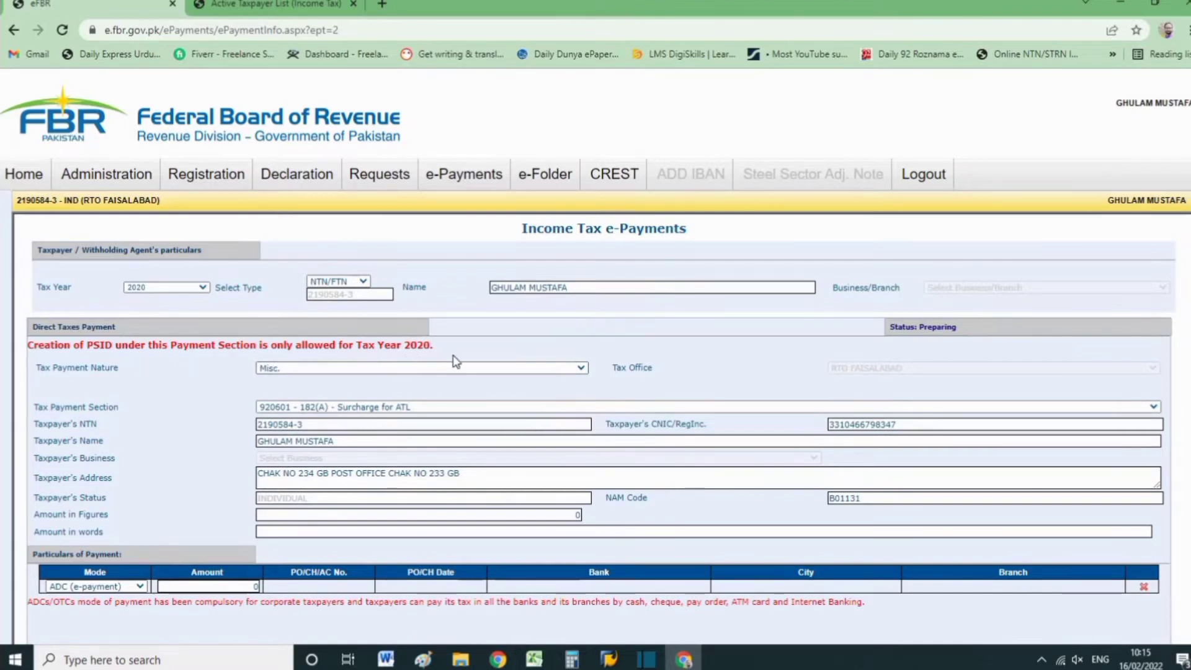
scroll(587, 391, down, 3)
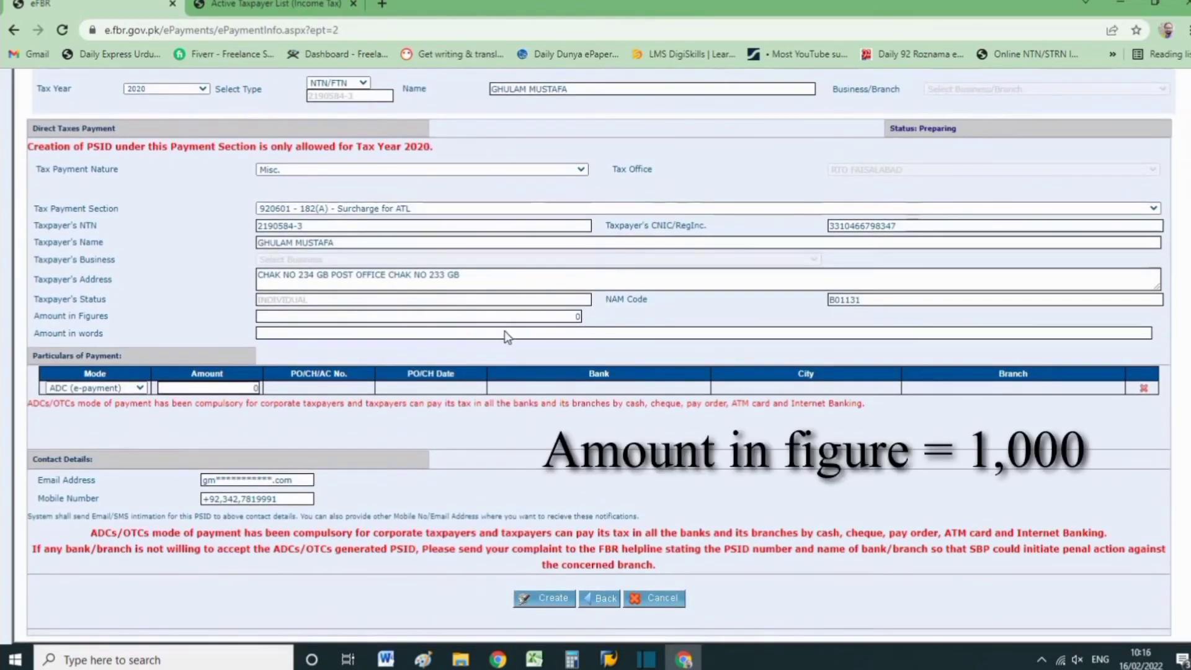
click(533, 317)
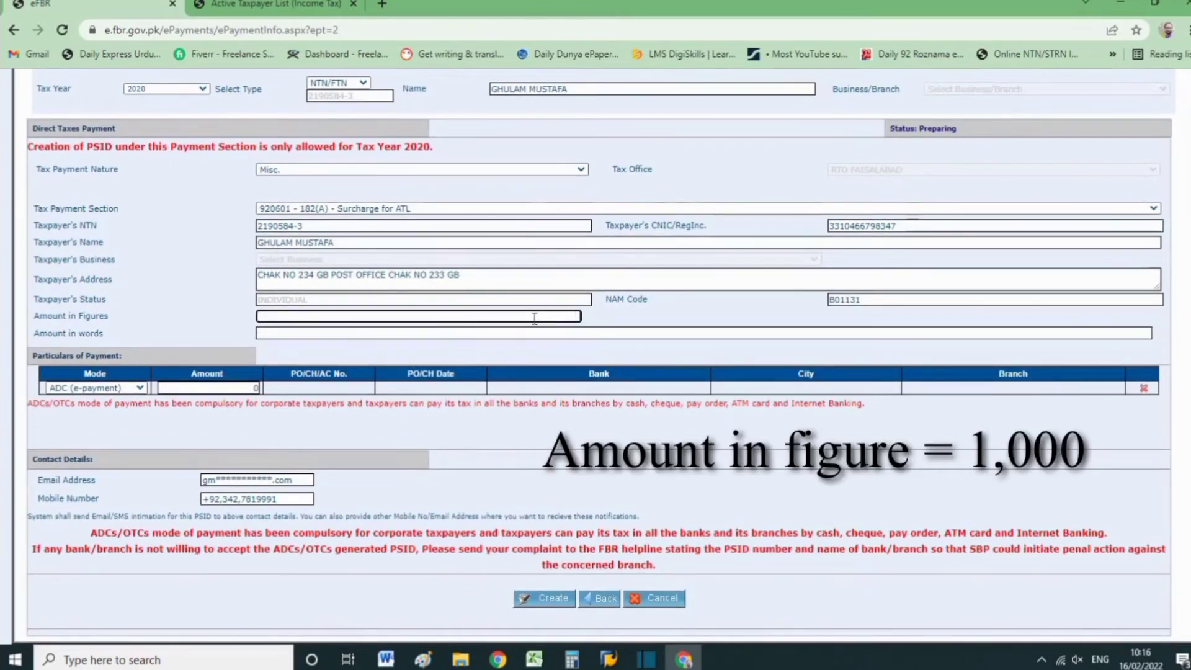
click(700, 314)
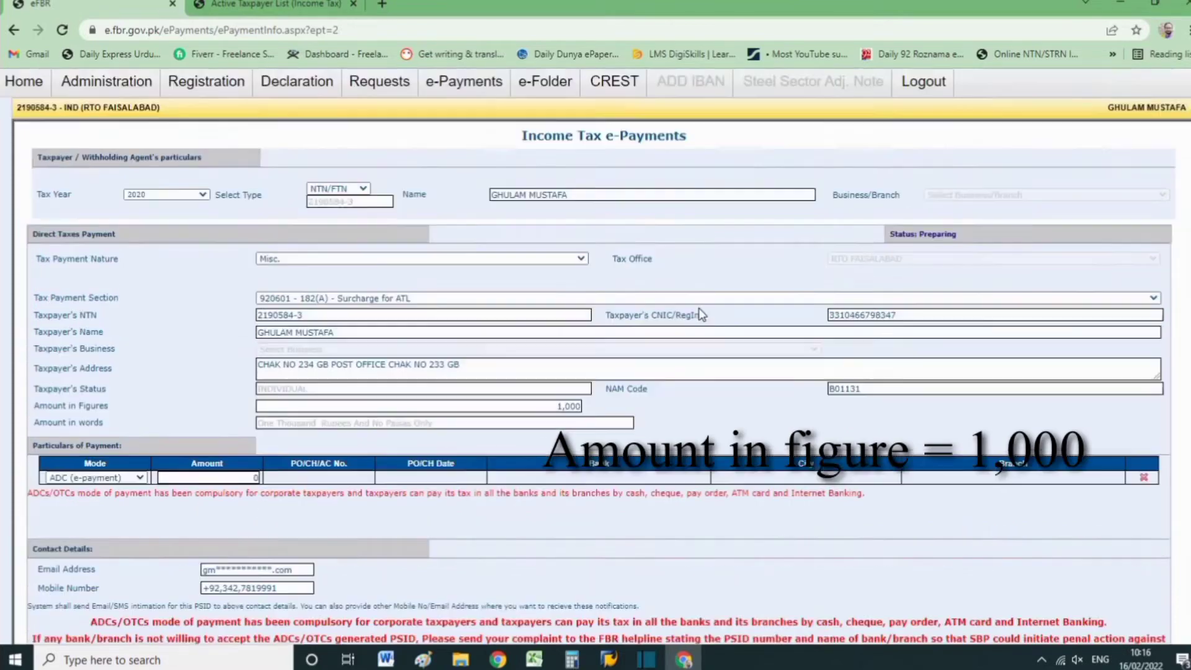
Remove the separating commas from the mobile number in the contact details.
scroll(701, 315, down, 3)
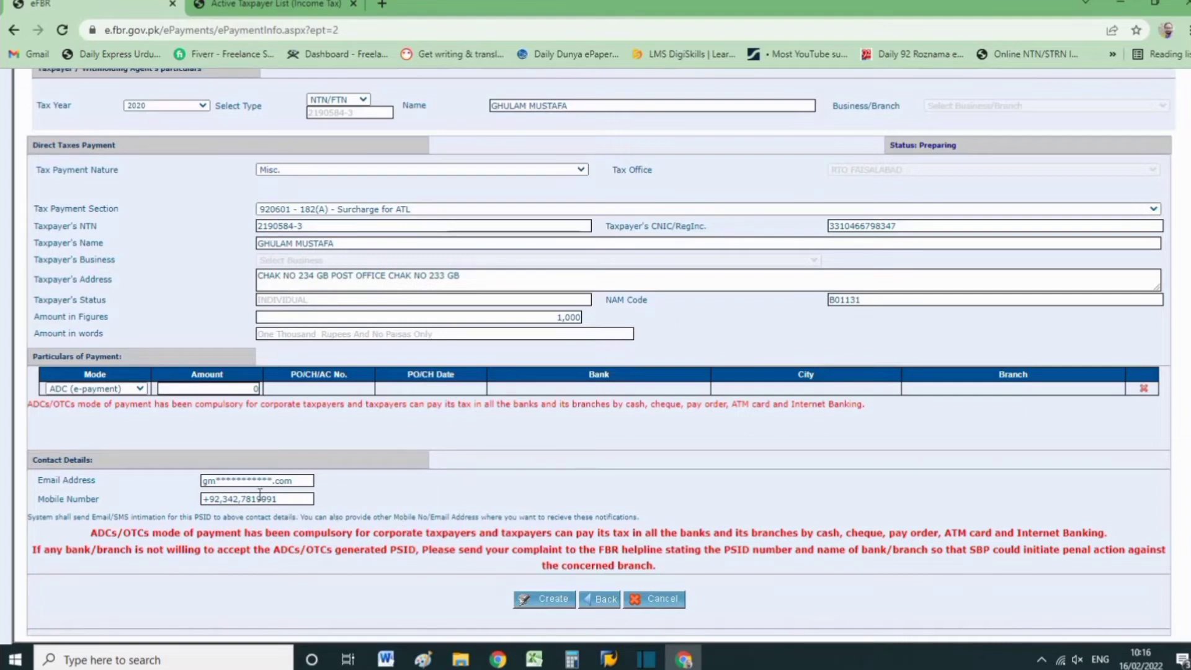
click(240, 498)
key(BackSpace)
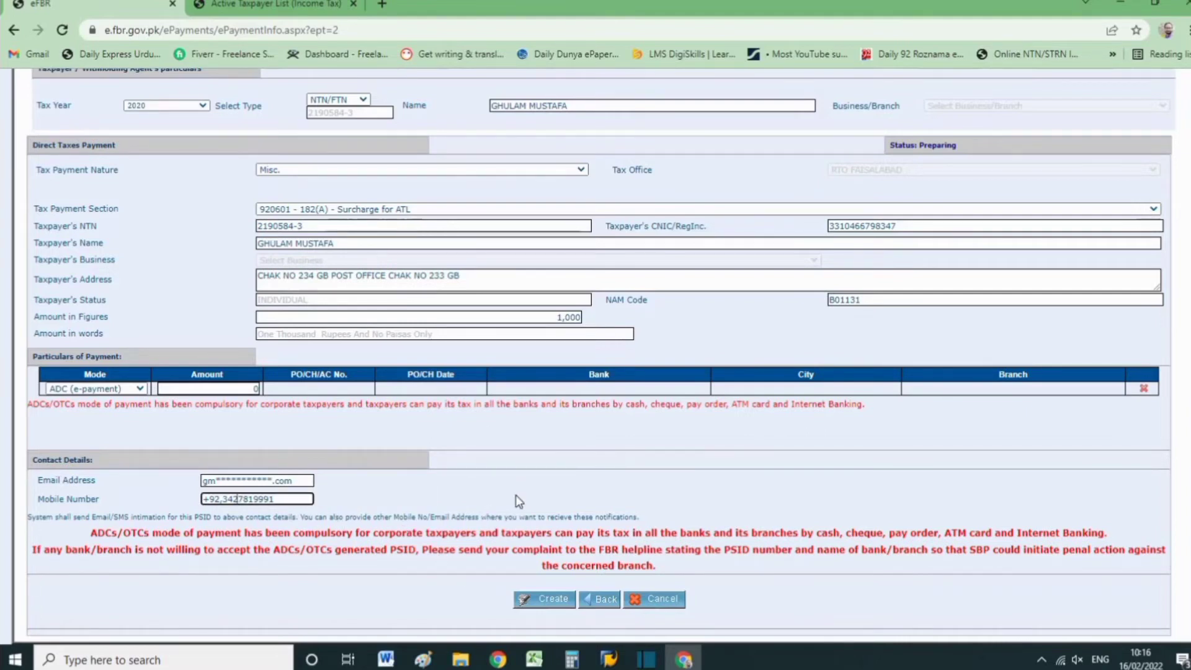
key(BackSpace)
Set the ADC (e-payment) amount to 1,000 in the particulars of payment and create the payment for review.
click(247, 388)
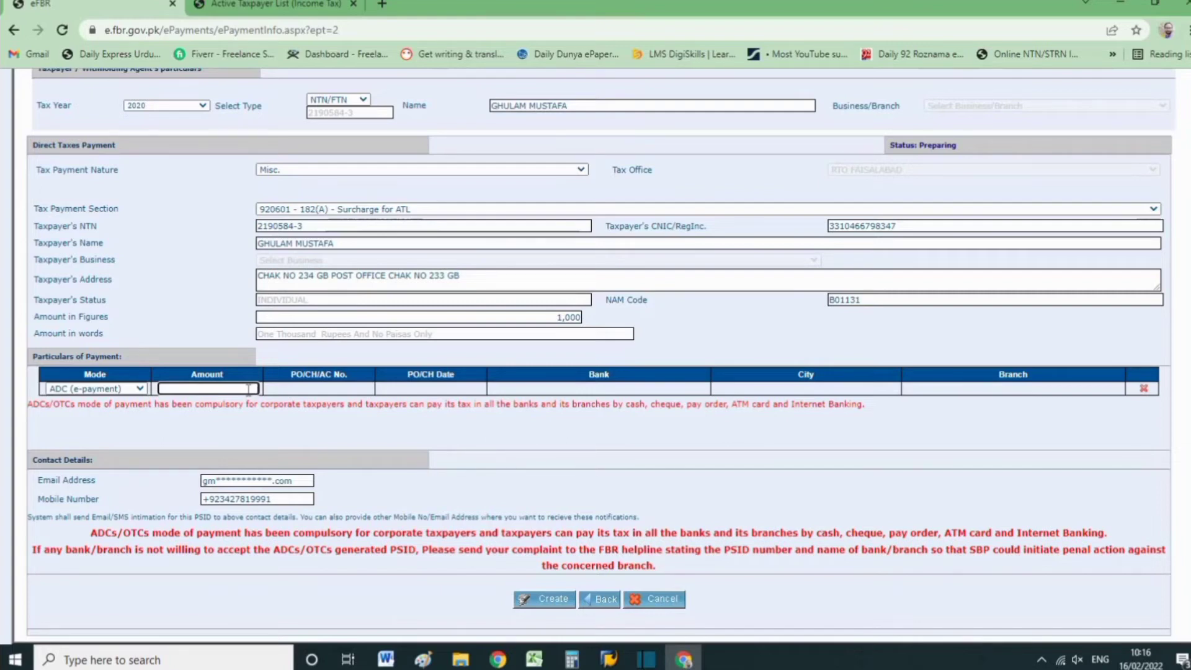
click(536, 604)
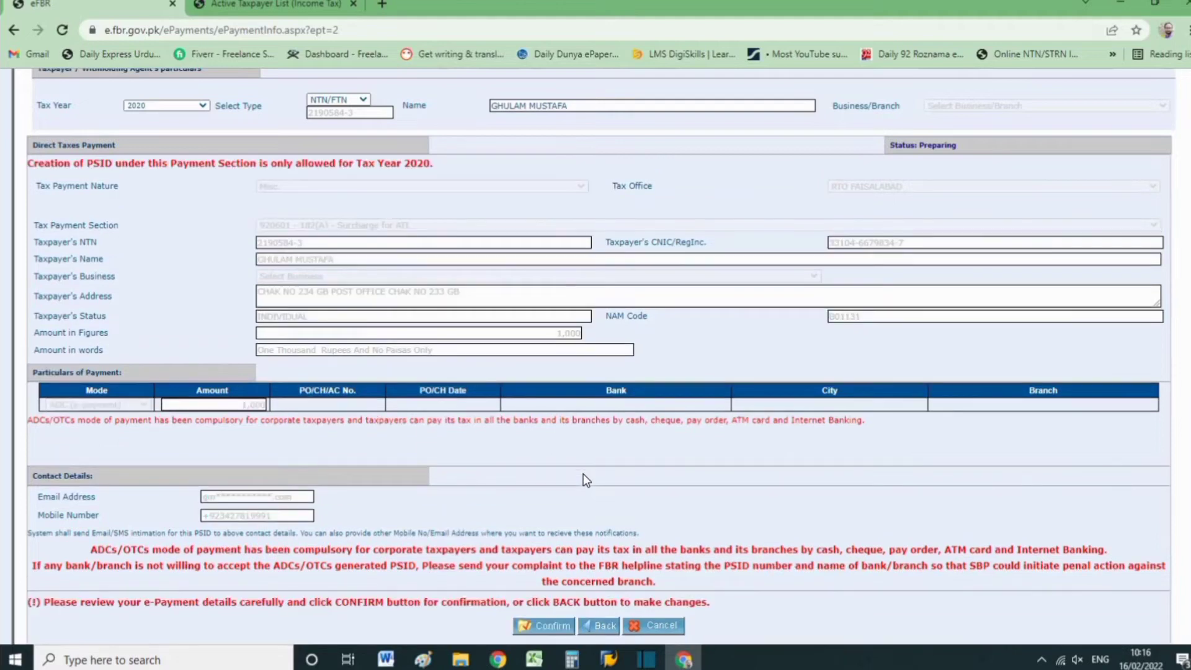
Return the reviewed payment to its editable form and check the modes available under the particulars of payment.
click(662, 627)
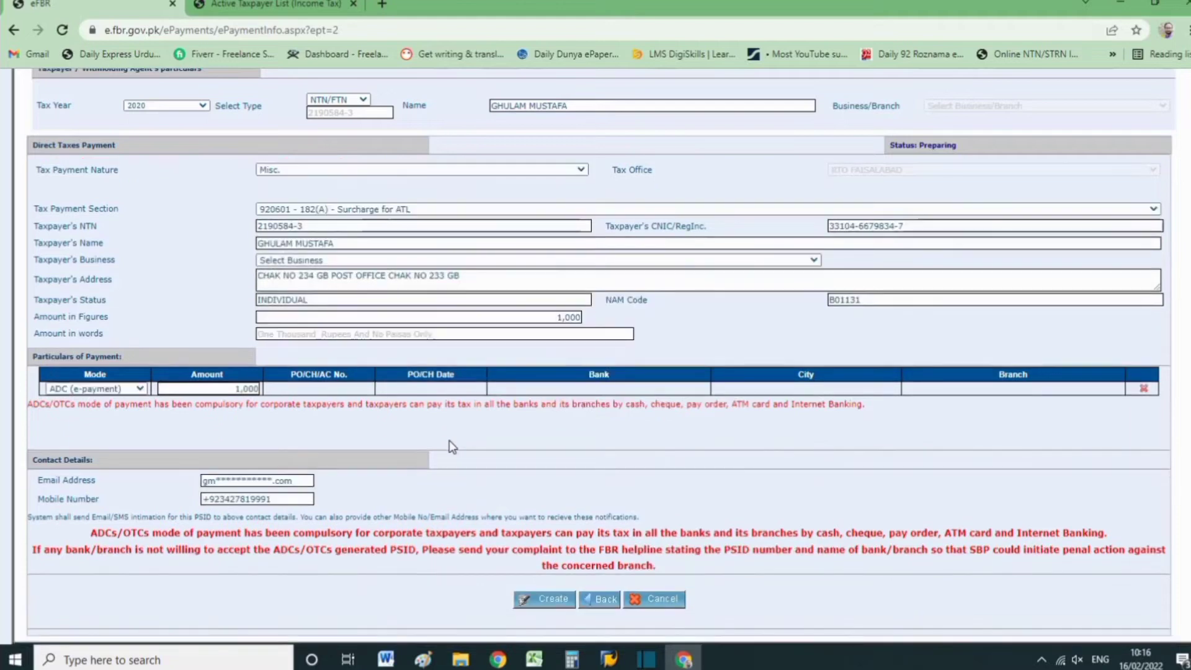
click(133, 388)
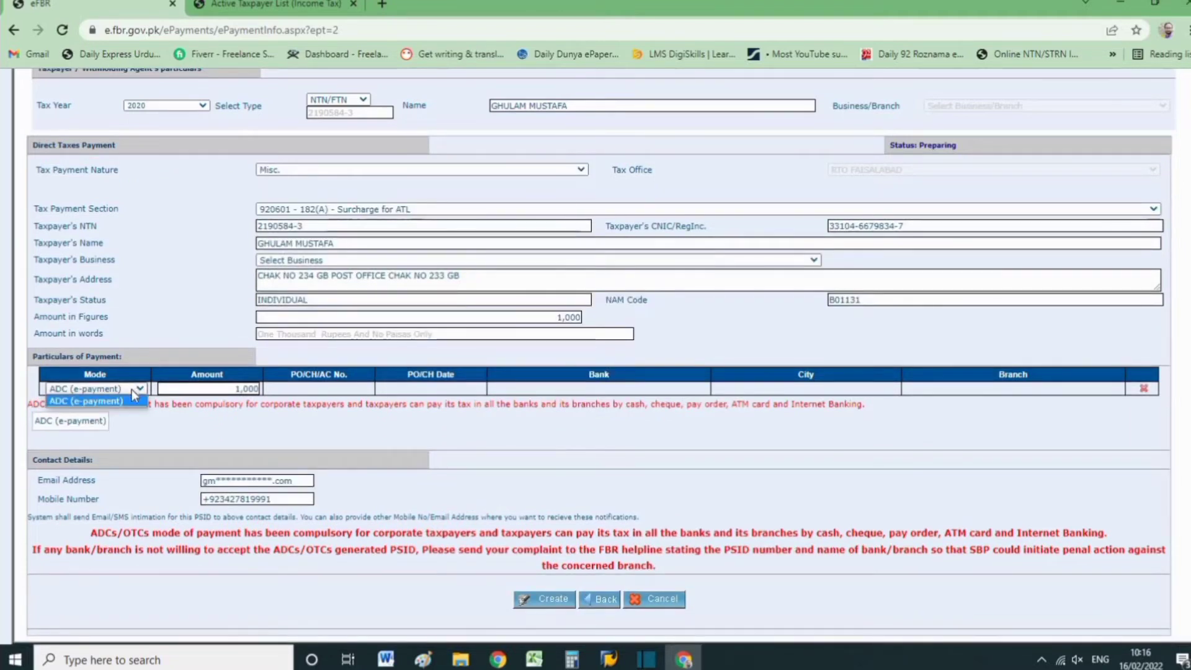
click(132, 389)
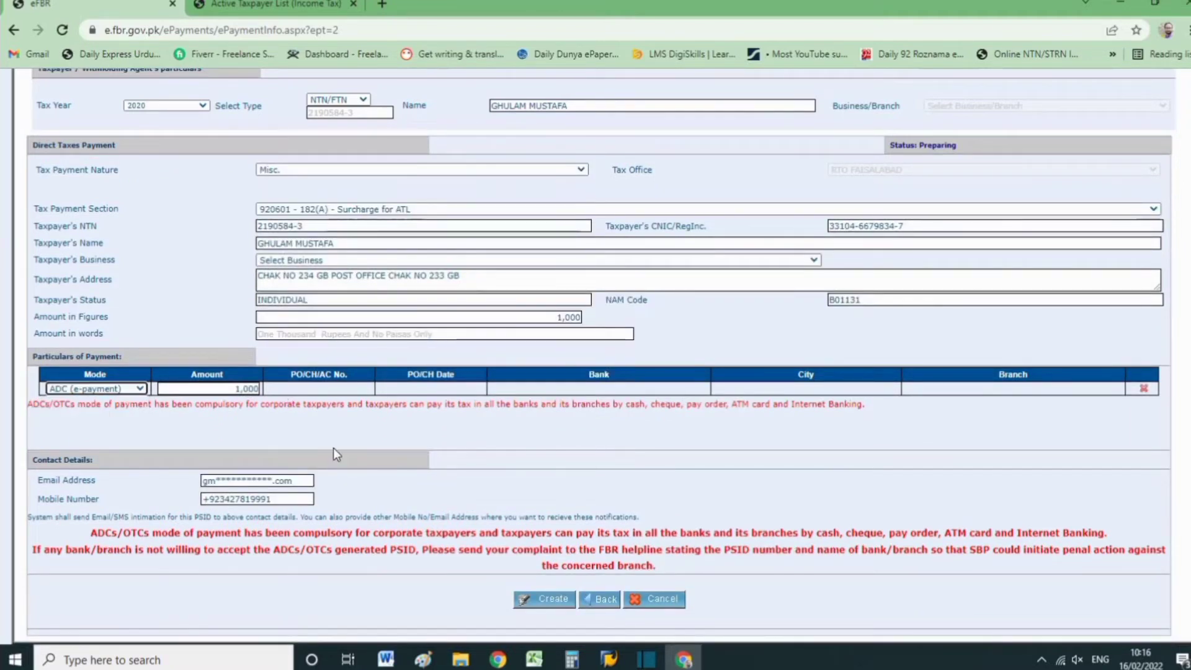
click(95, 385)
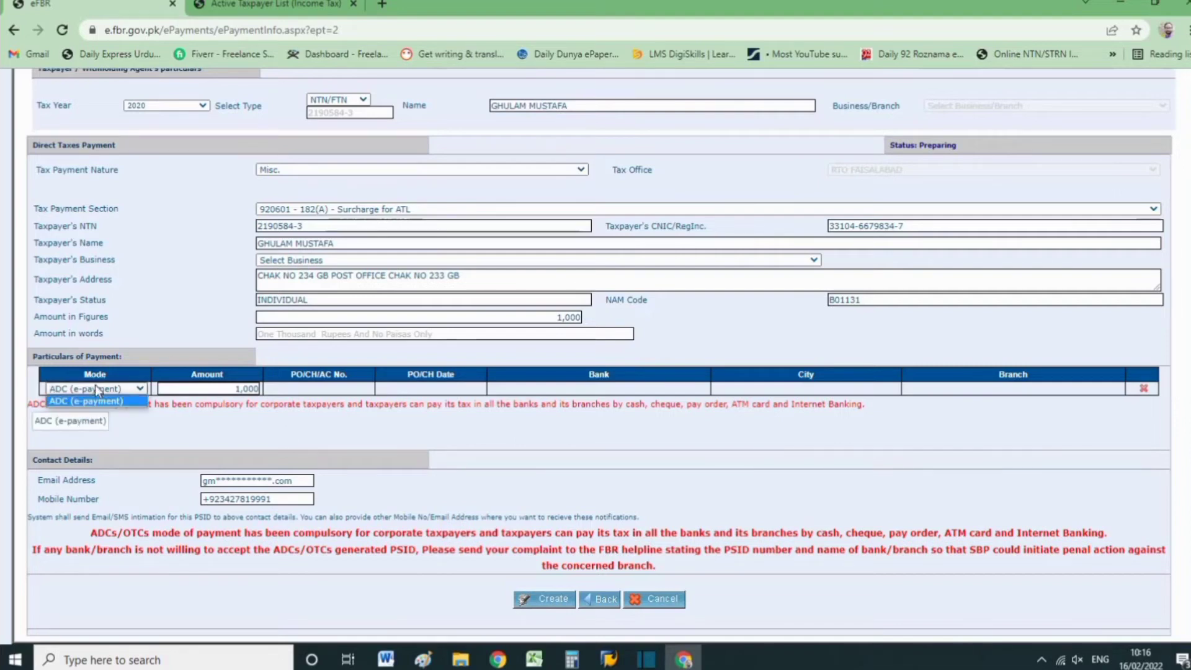
click(96, 387)
click(96, 389)
click(296, 442)
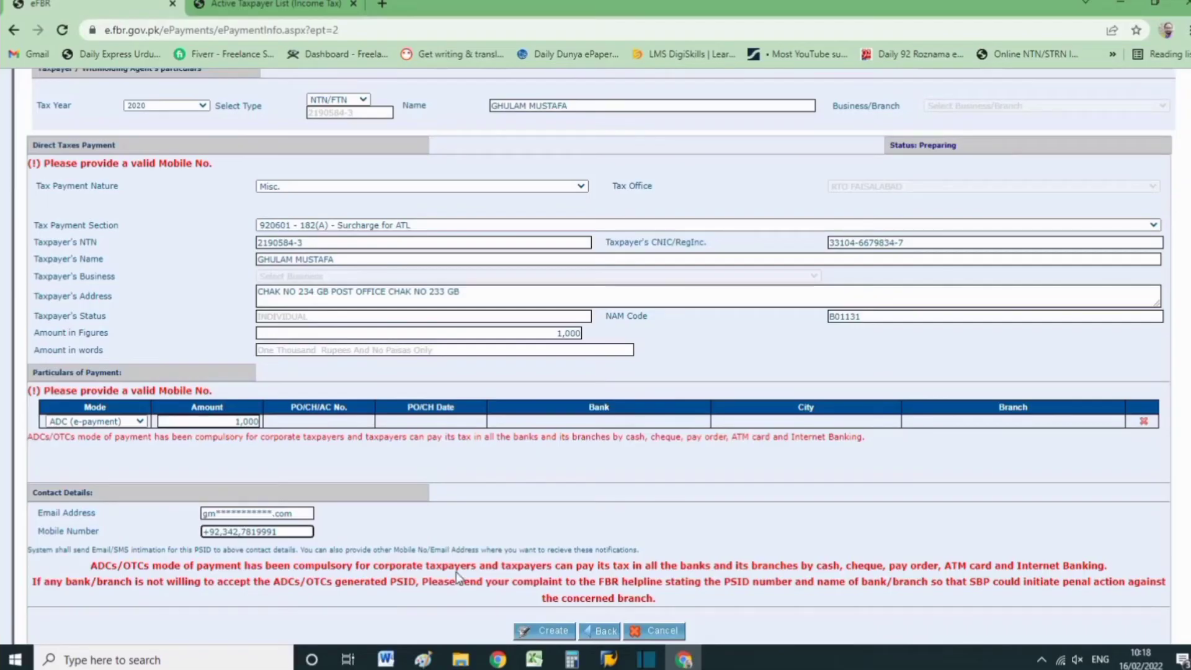
Remove the separating commas from the mobile number, and create and confirm the income tax e-payment.
key(BackSpace)
key(BackSpace)
click(565, 631)
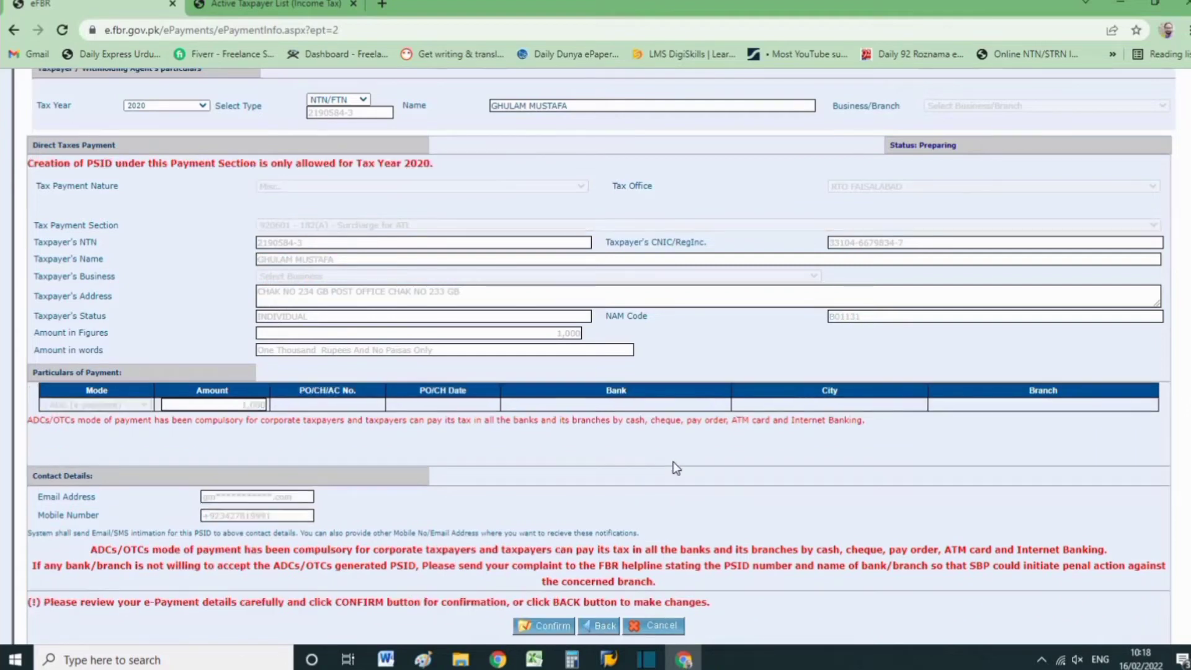
click(547, 627)
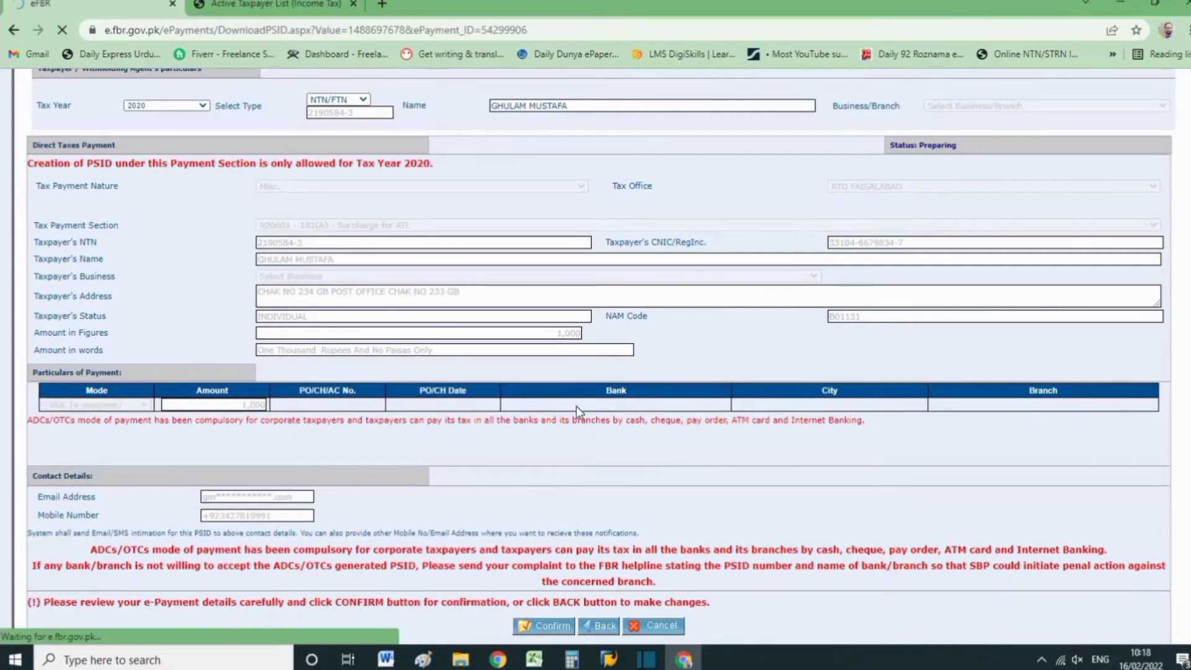
Set the city for locating the nearest bank branch to FAISALABAD and open the payment slip PDF.
click(699, 351)
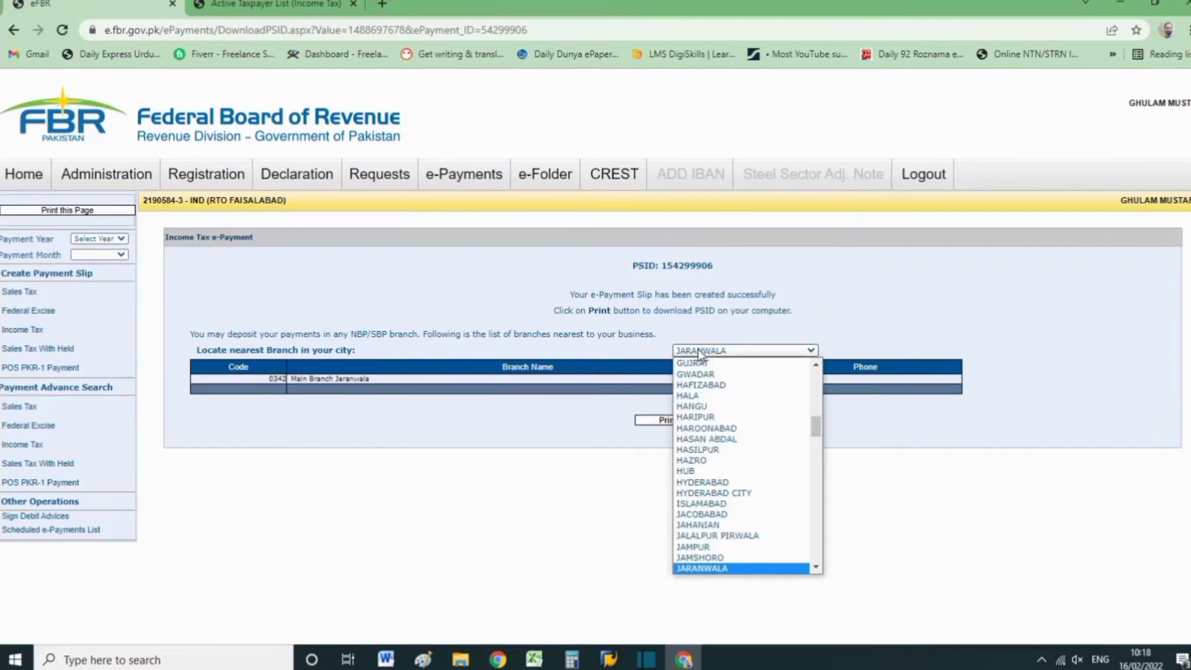
key(f)
key(Return)
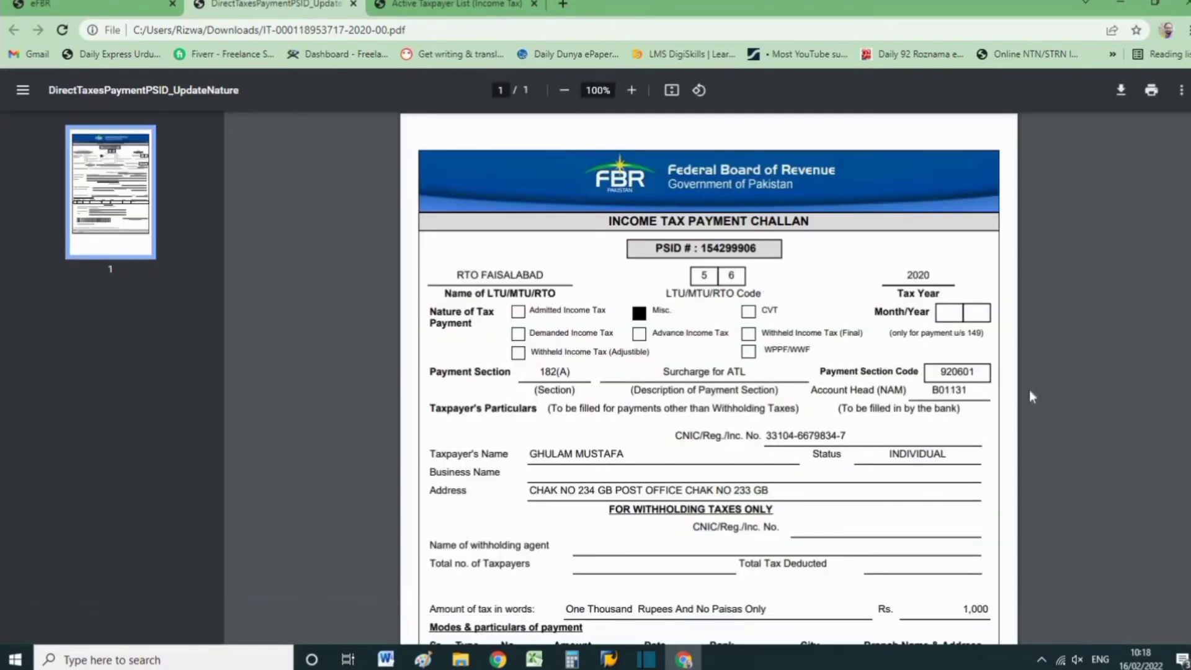
Read through the income tax payment challan, print one copy of it and close the PDF.
scroll(1028, 390, down, 5)
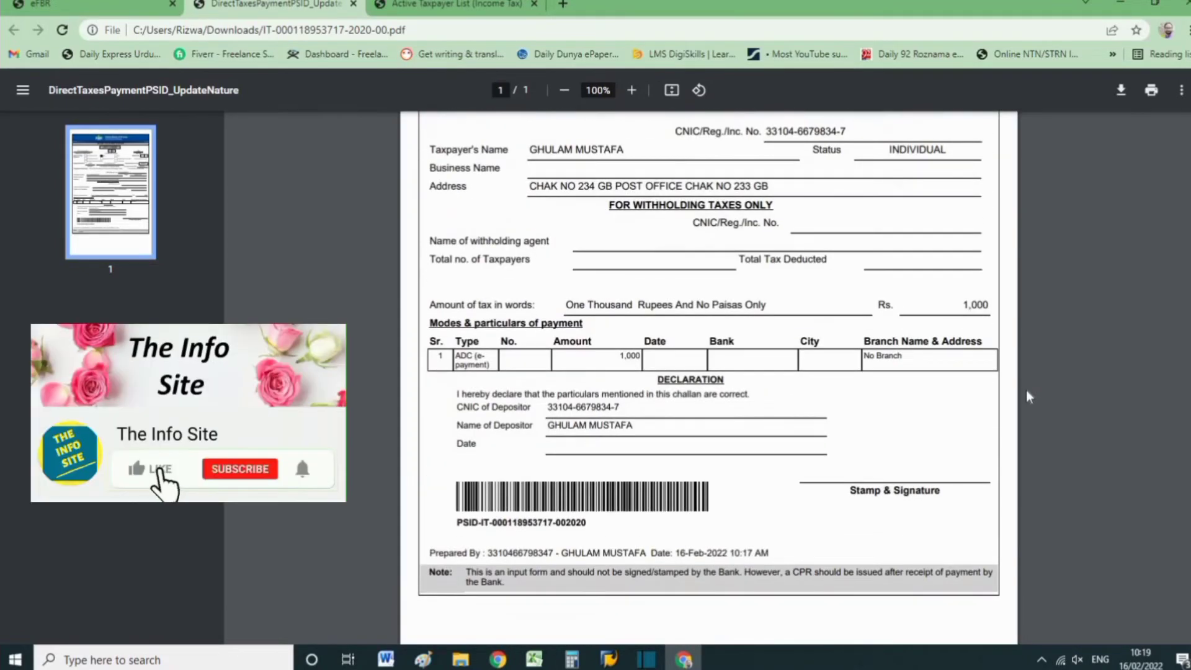
scroll(1024, 389, down, 2)
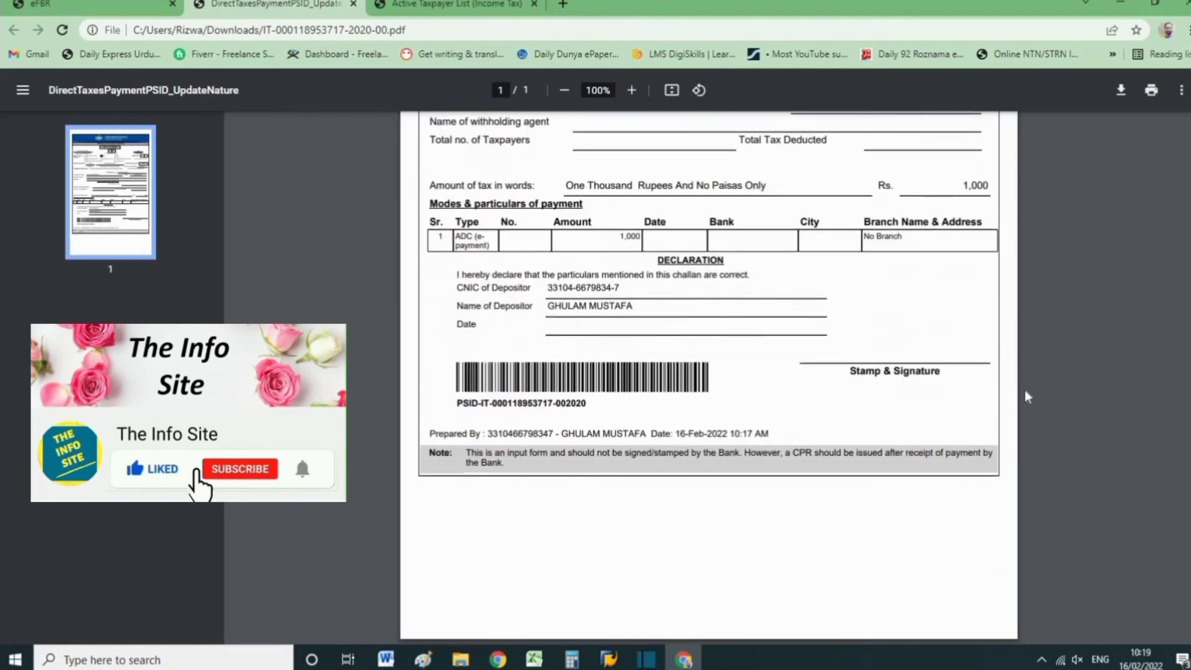
scroll(1024, 391, up, 5)
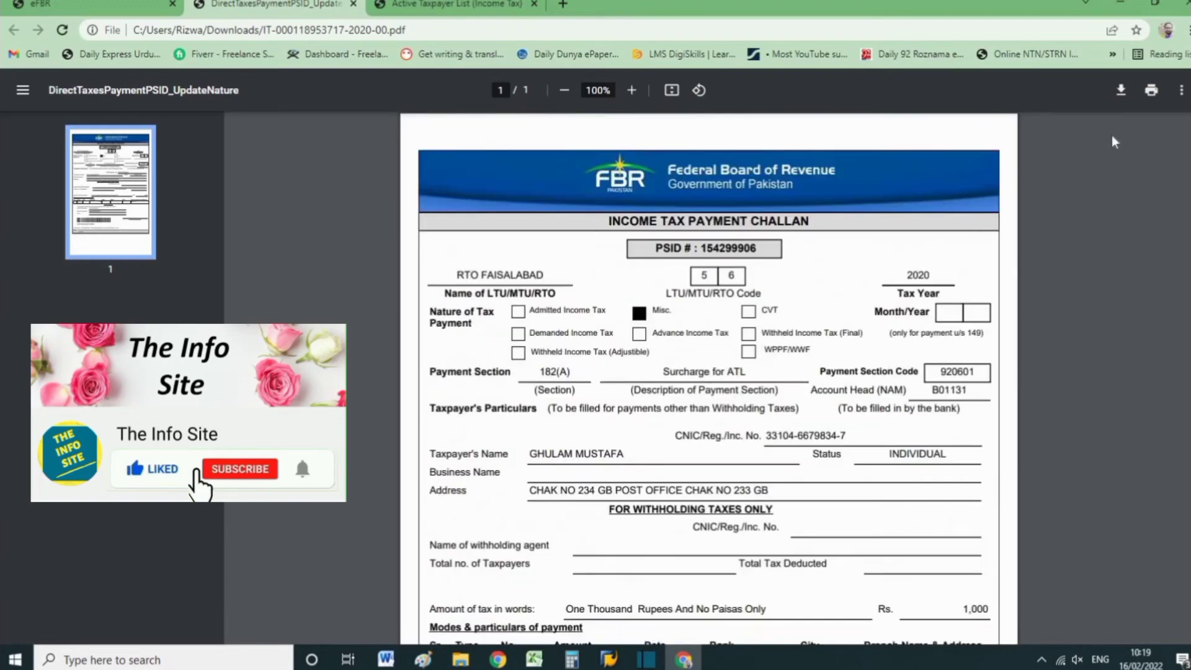
click(1151, 92)
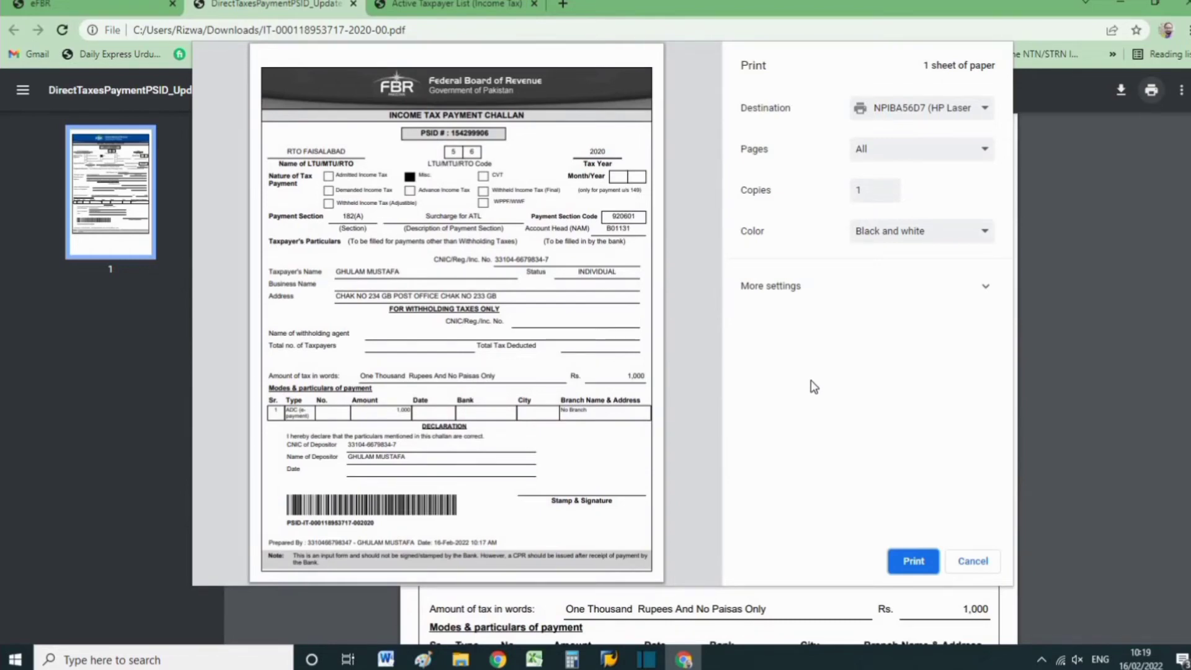
click(916, 562)
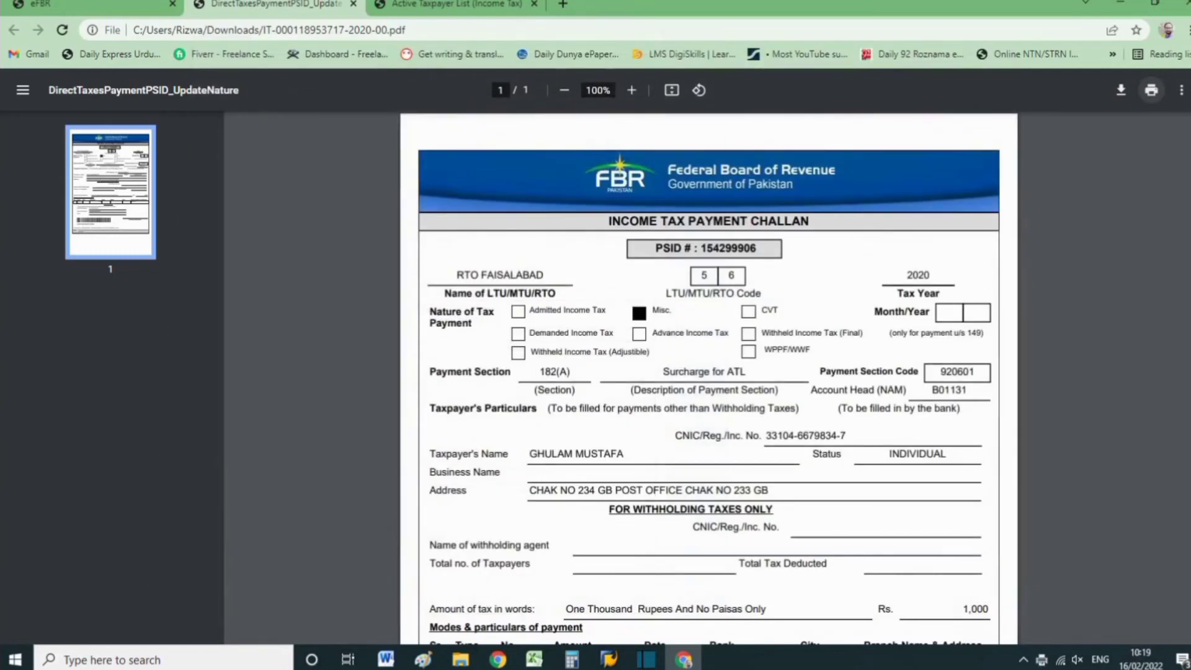
click(353, 3)
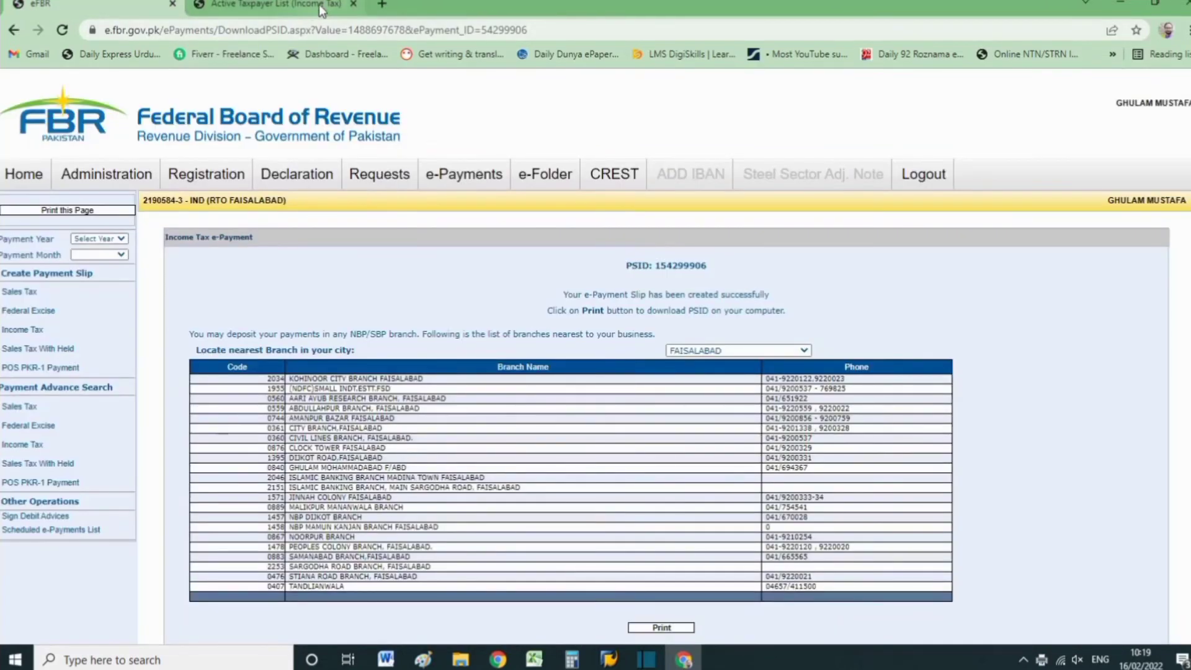
In the Active Taxpayer List (Income Tax) form, set parameter type CNIC, the taxpayer's registration number and the date 16-Feb-2022.
click(318, 5)
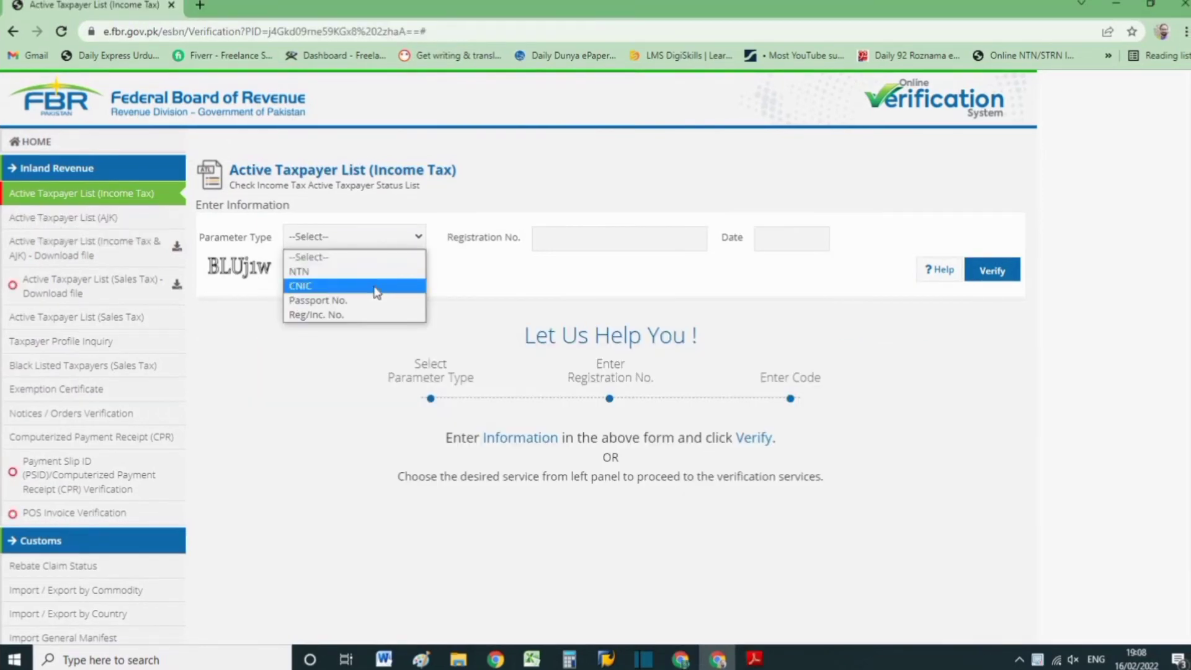
click(375, 290)
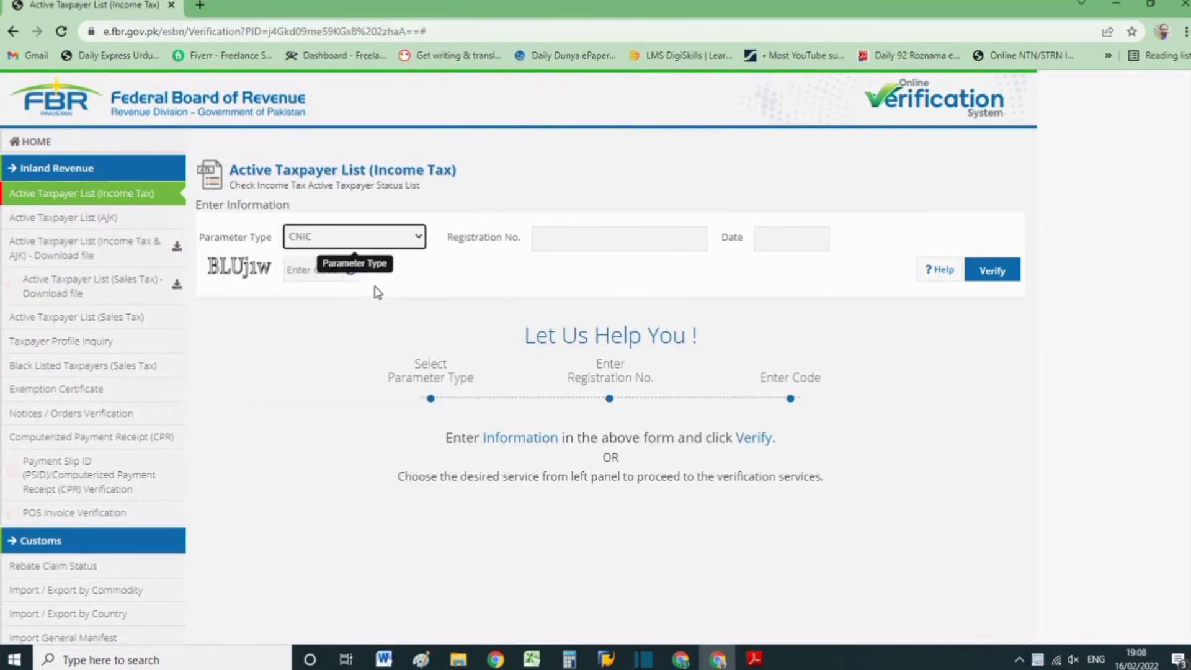
click(555, 246)
key(ctrl+v)
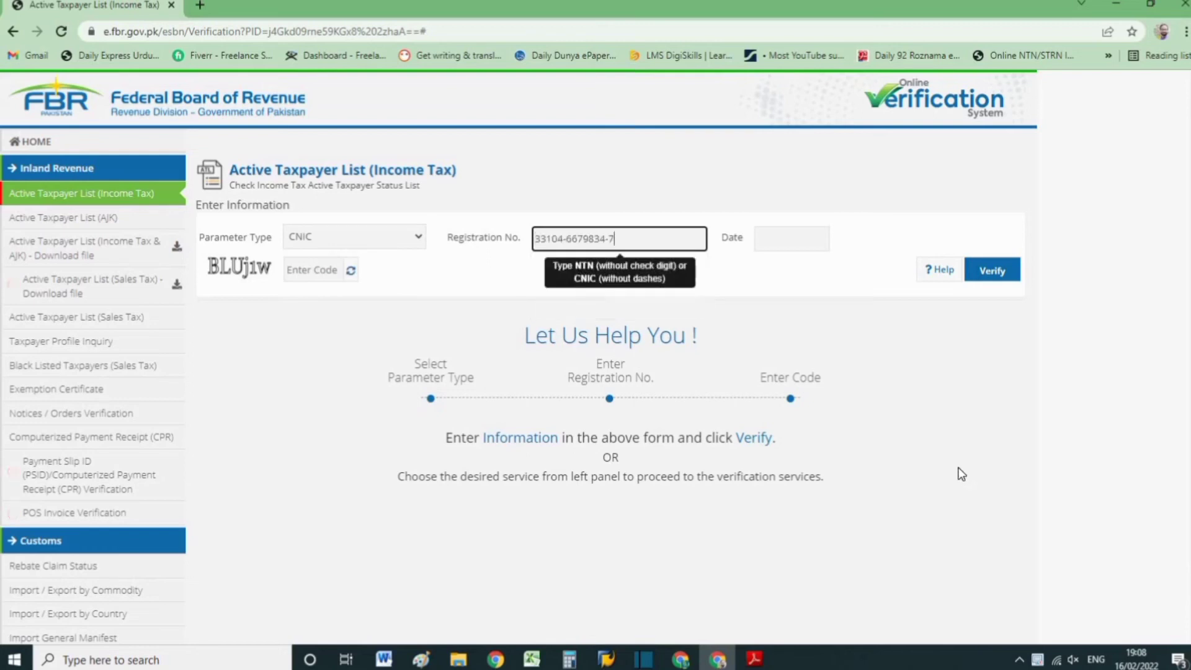
click(788, 241)
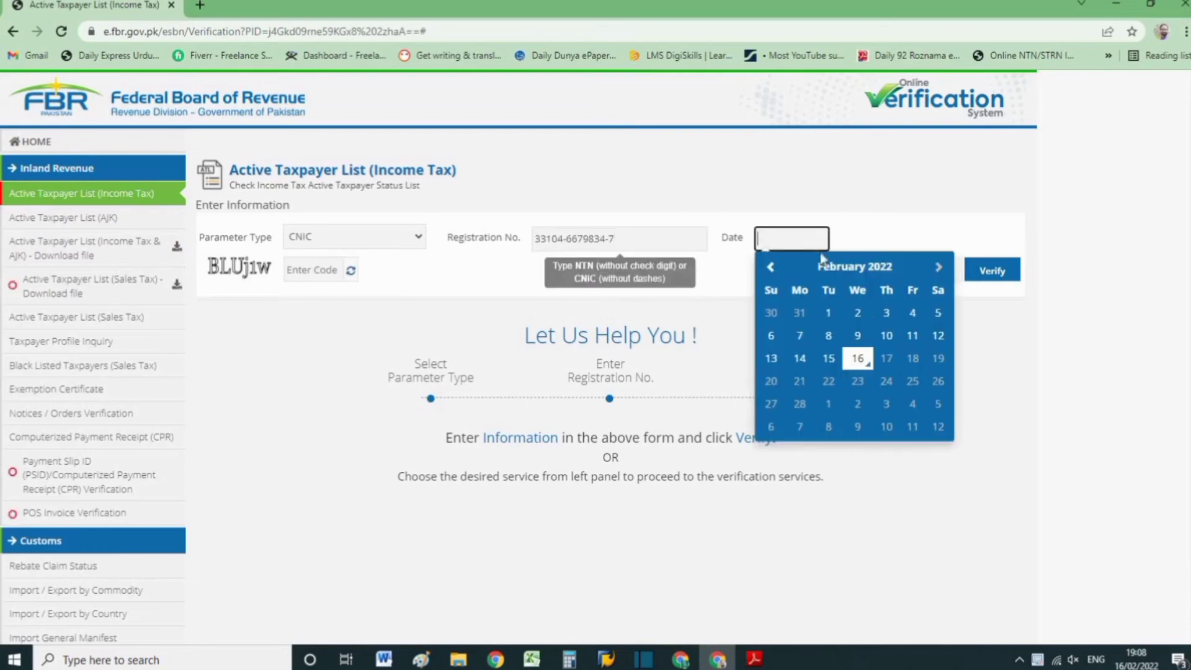
click(860, 354)
Enter the displayed captcha code in the Active Taxpayer List form and submit it.
click(309, 278)
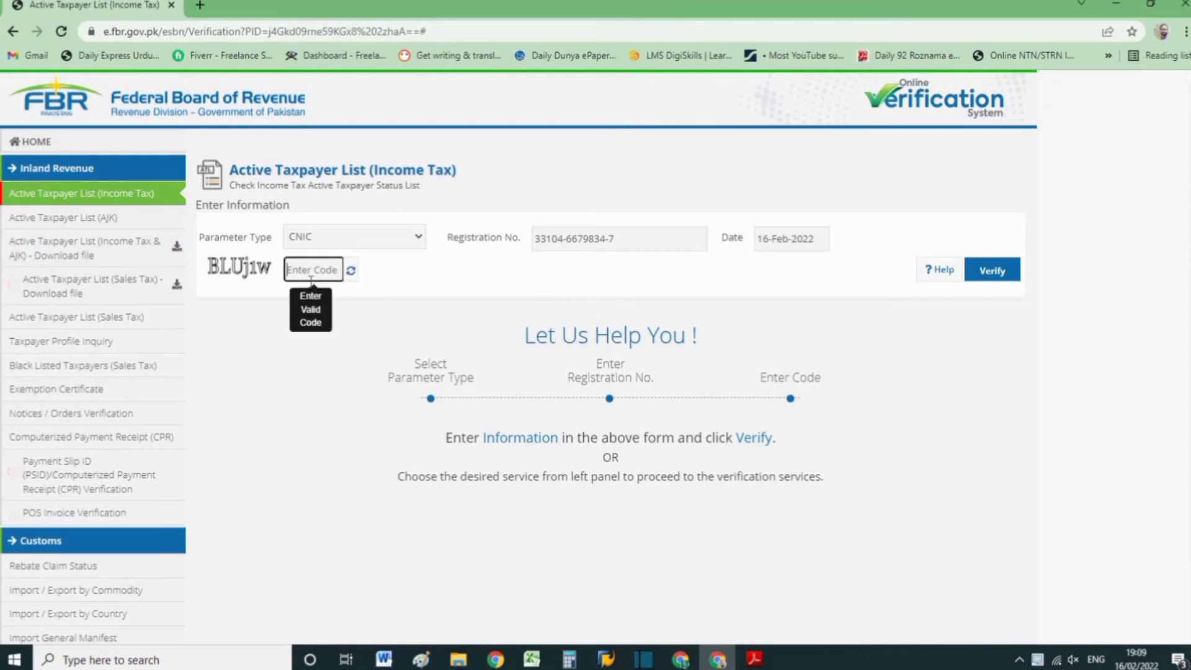
text(BLUj1w)
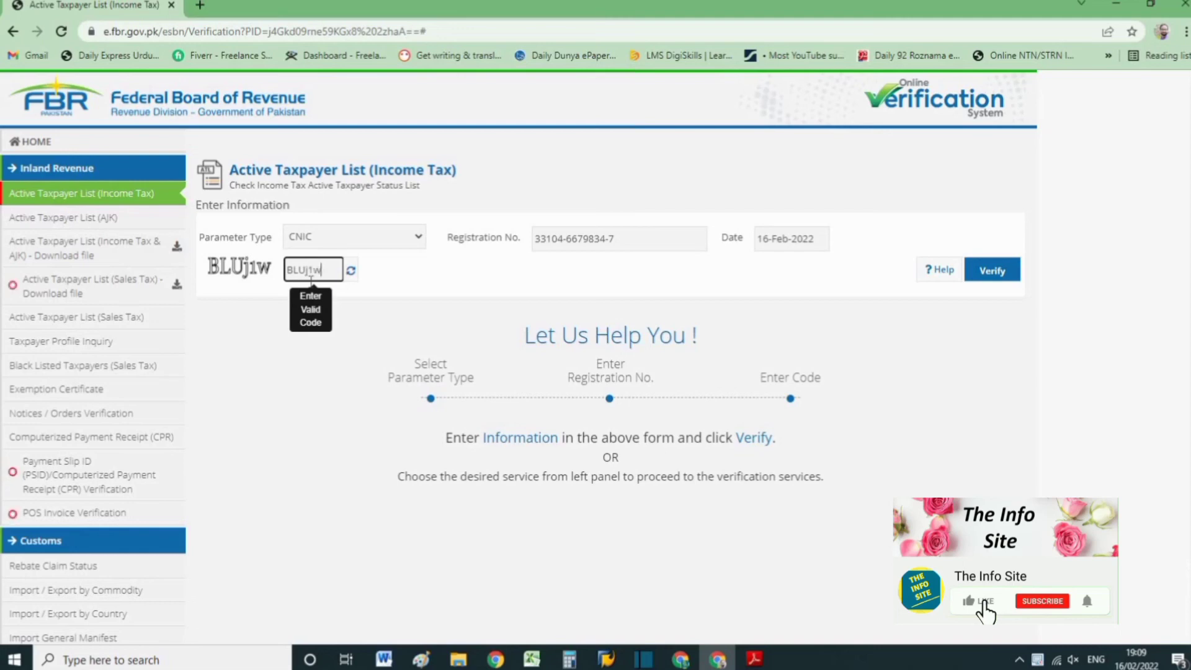
key(Return)
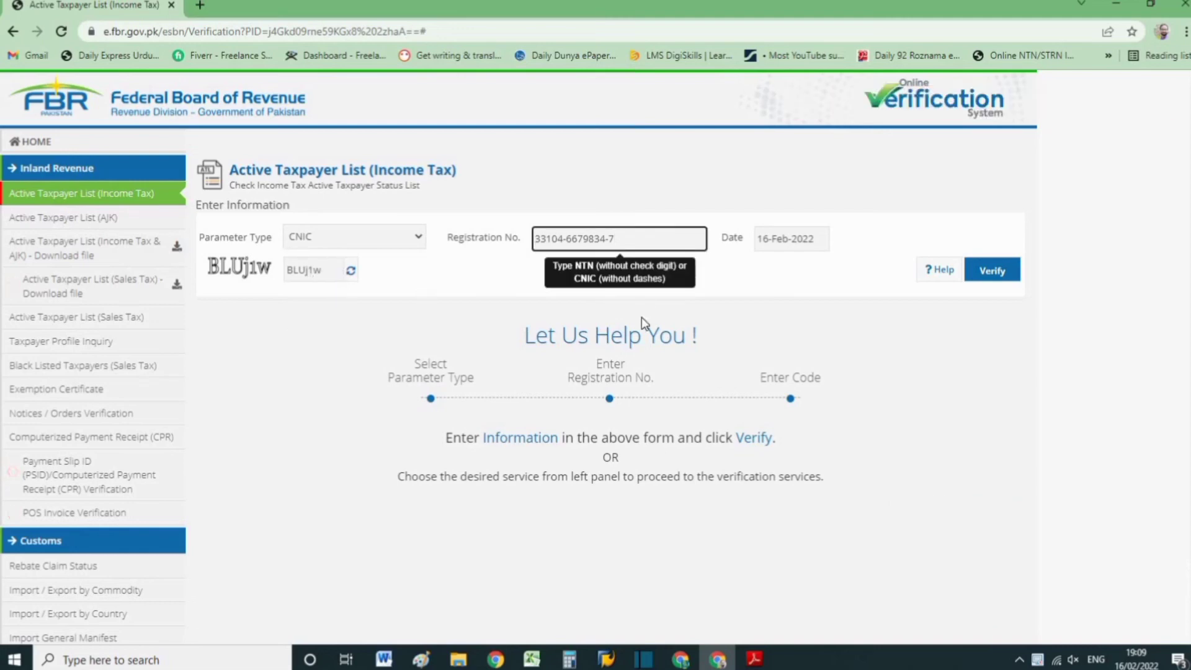
Remove the dashes from the registration number and verify the taxpayer's status.
key(Left)
key(BackSpace)
key(Left)
key(Left)
key(Left)
key(Left)
key(Left)
key(Left)
key(Left)
key(BackSpace)
click(991, 272)
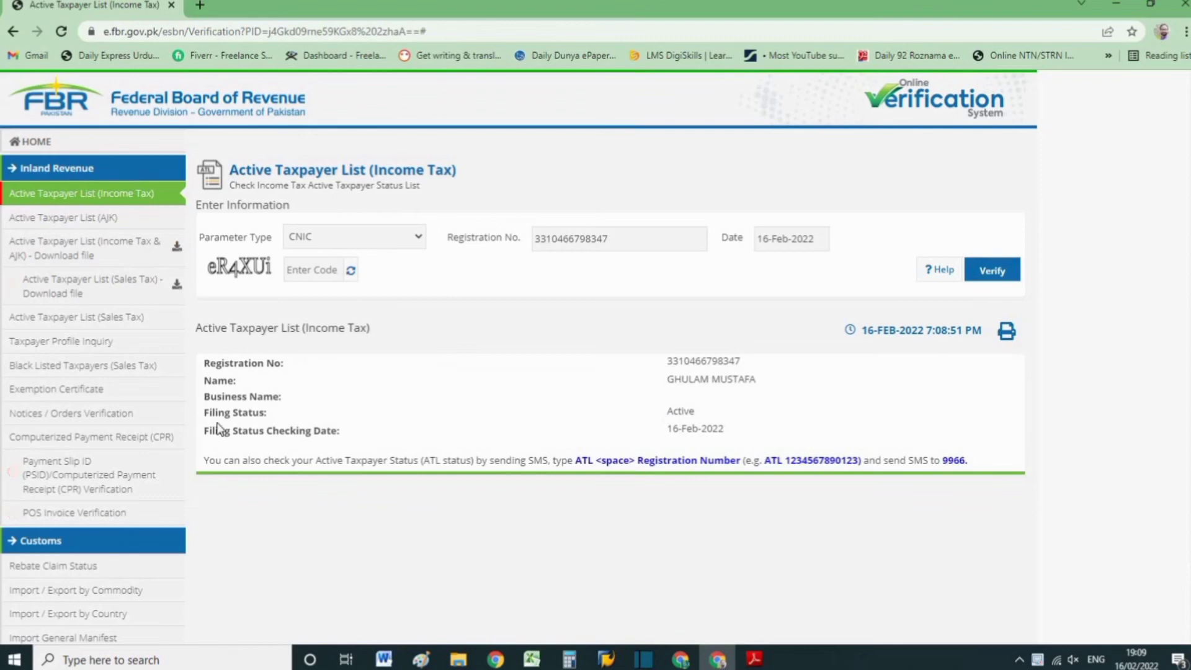
Check the filing status in the verification result and preview its printout, cancelling the print.
drag(204, 411, 513, 414)
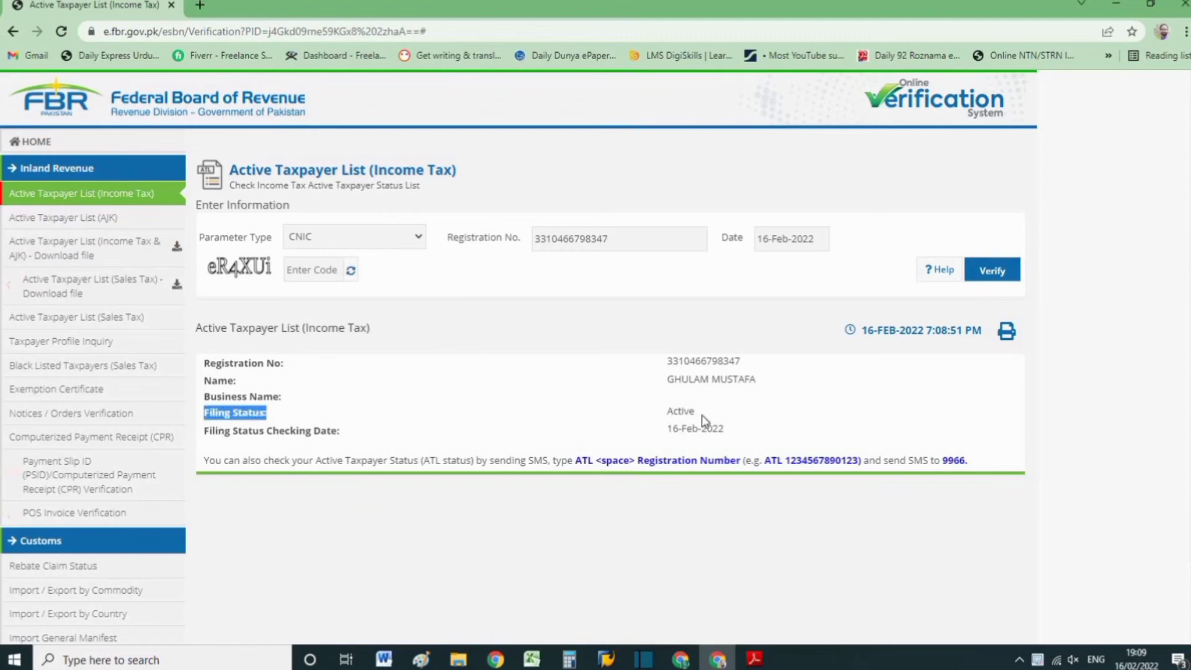
drag(704, 421, 974, 423)
click(974, 397)
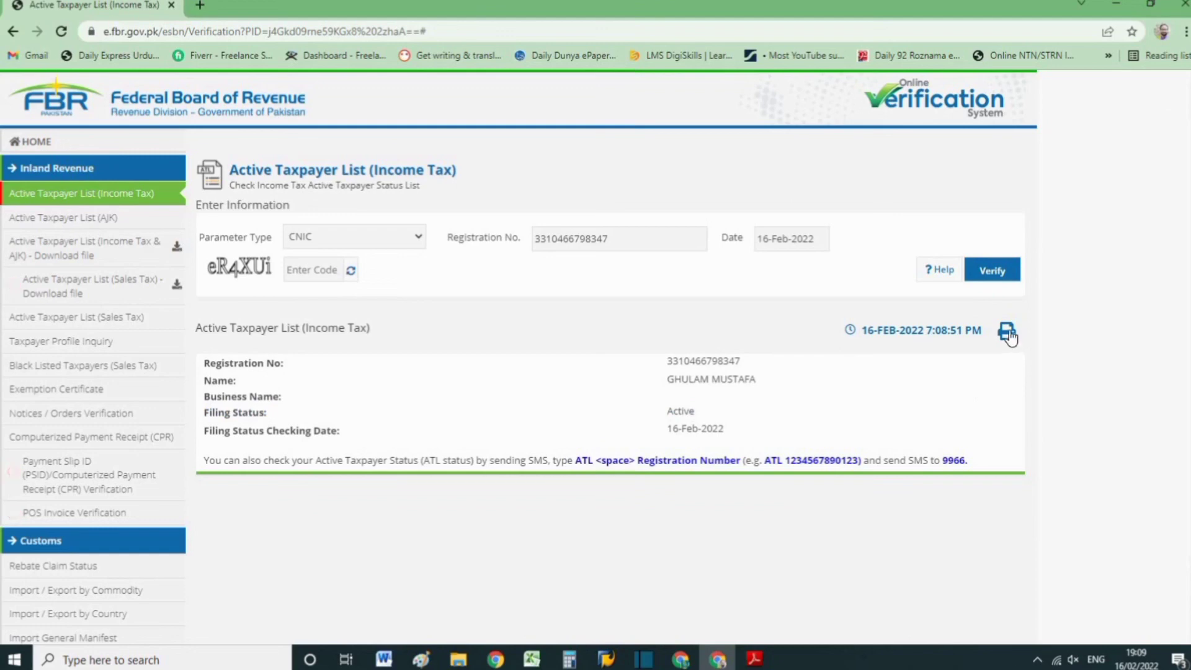
click(1008, 335)
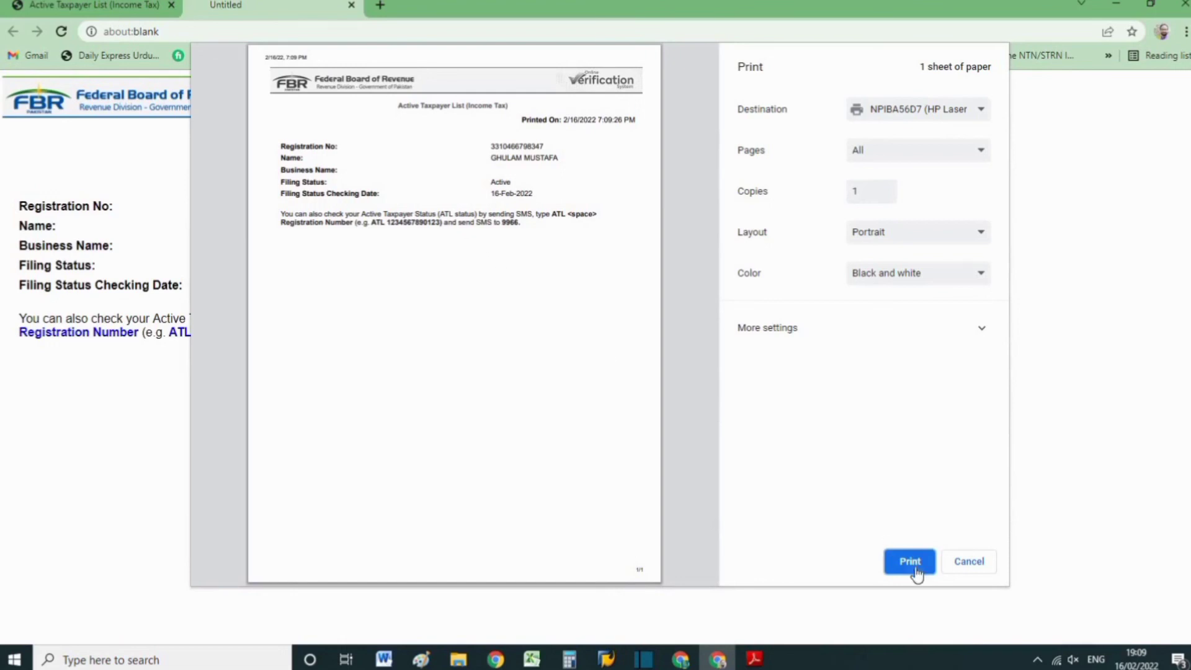
click(969, 565)
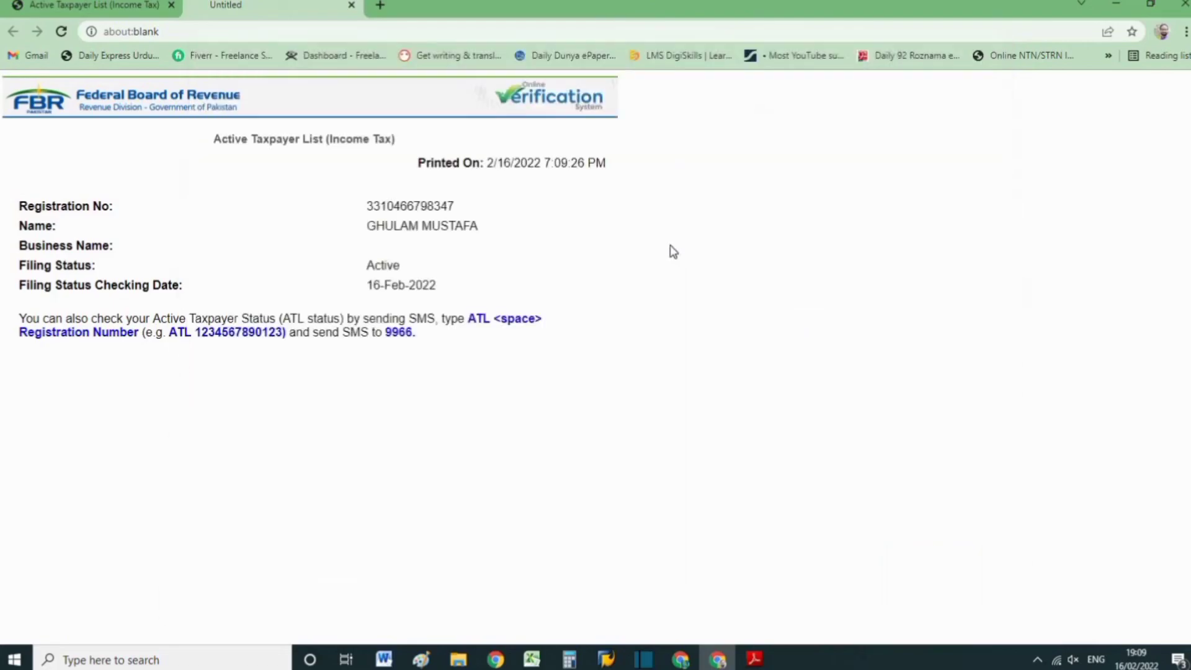